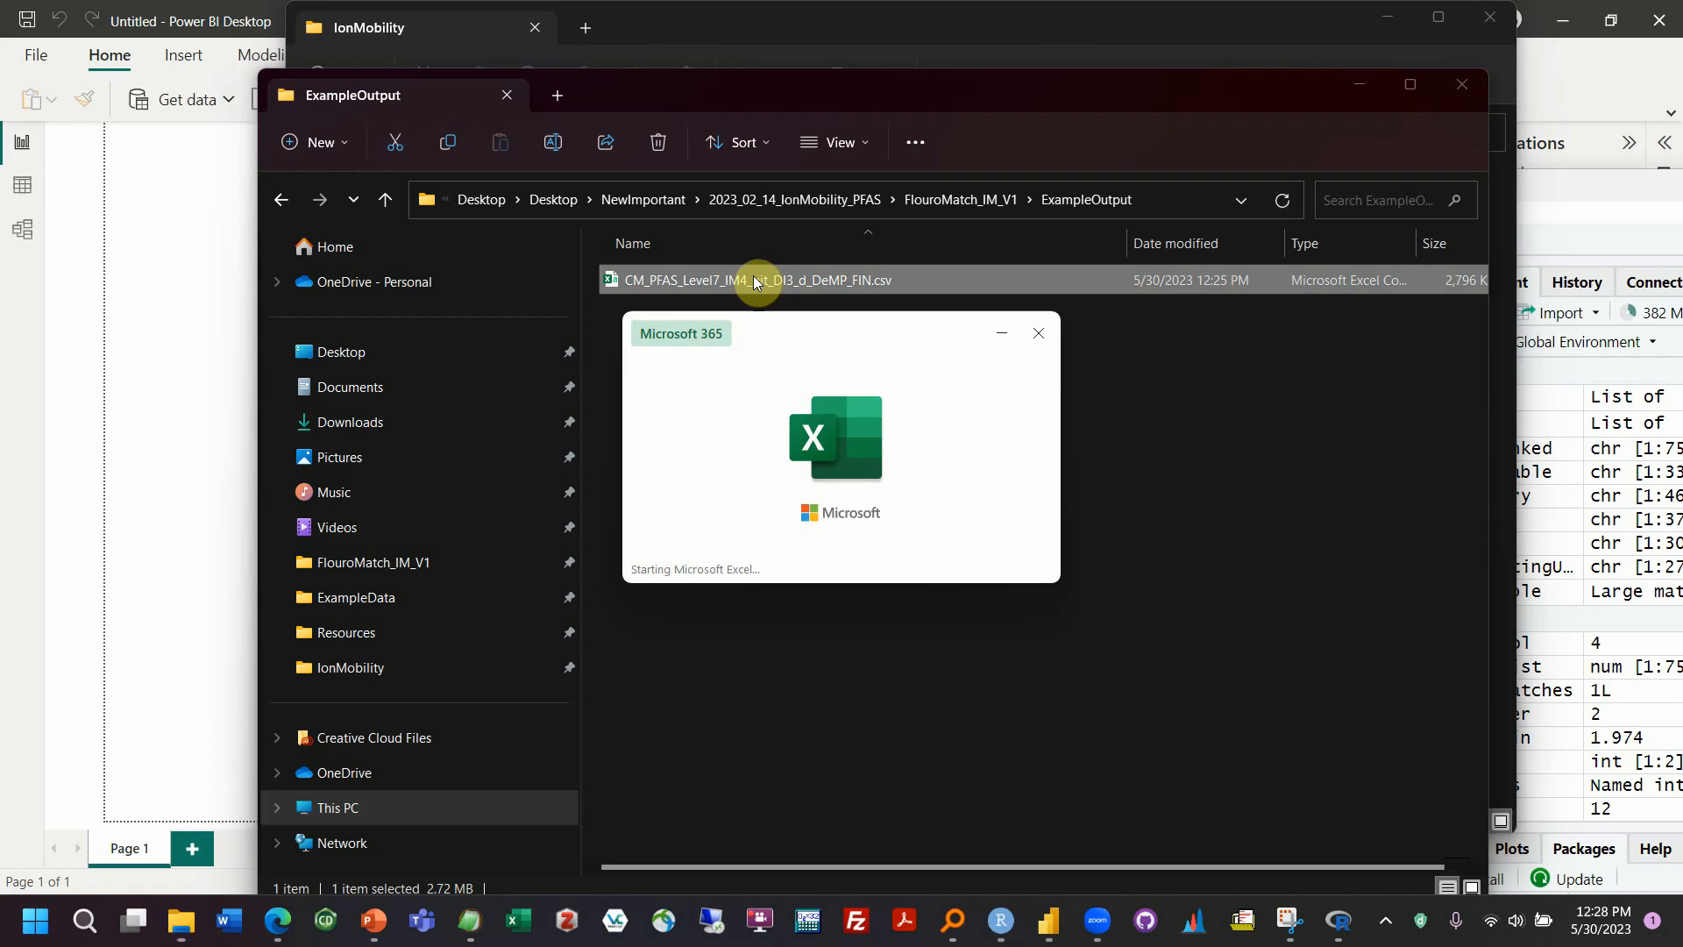
Look into the ExampleData folder and return to the FlouroMatch_IM_V1 folder while the results CSV loads
{"action": "left_click", "coordinate": [948, 207]}
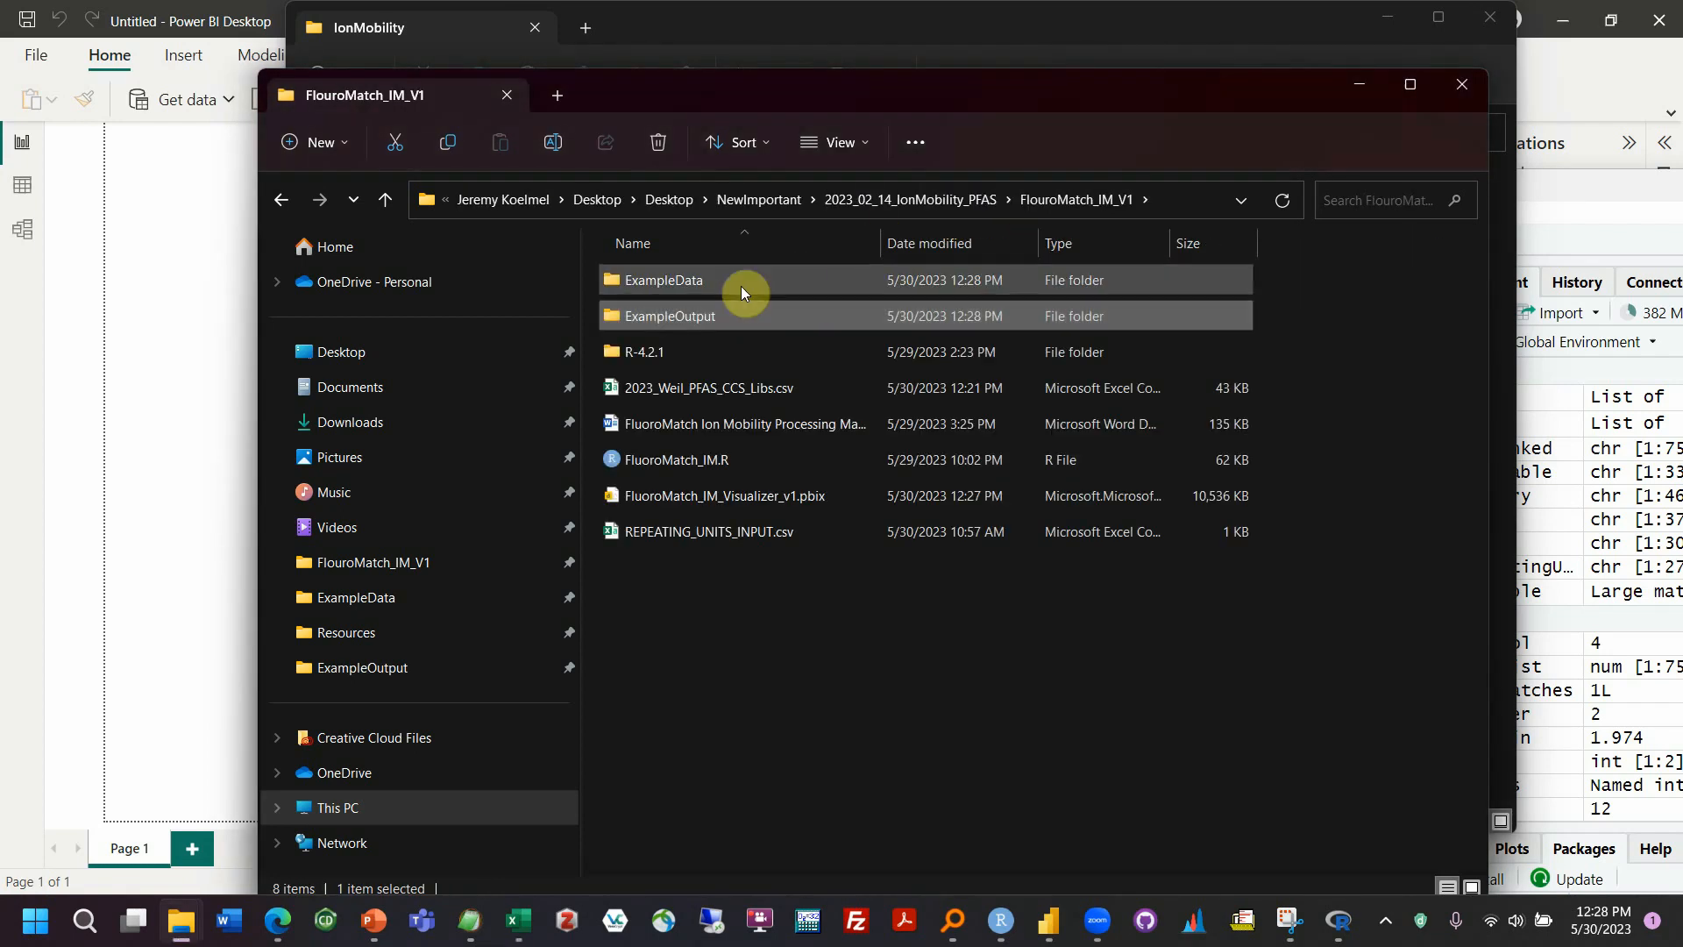
{"action": "double_click", "coordinate": [739, 286]}
{"action": "left_click", "coordinate": [1008, 207]}
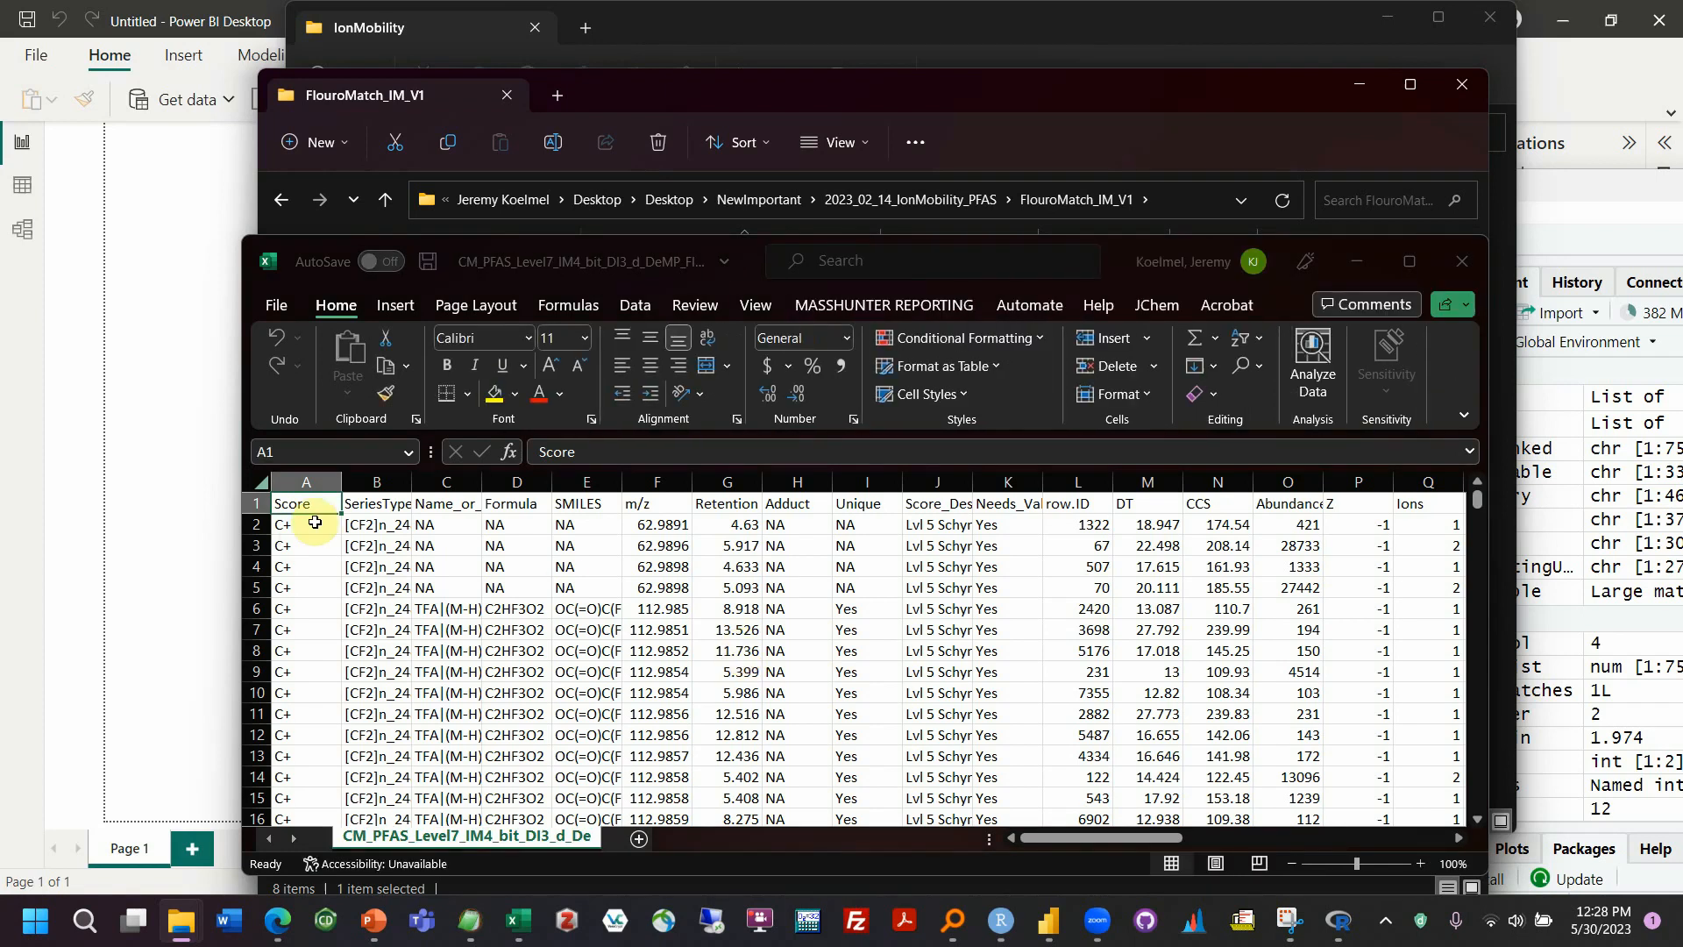
Examine the Score column of the results CSV, comparing the C+ rows at the start with rows 41 and 45
{"action": "left_click_drag", "start_coordinate": [314, 527], "coordinate": [320, 817]}
{"action": "scroll", "coordinate": [333, 748], "scroll_direction": "down", "scroll_amount": 7}
{"action": "scroll", "coordinate": [334, 748], "scroll_direction": "up", "scroll_amount": 7}
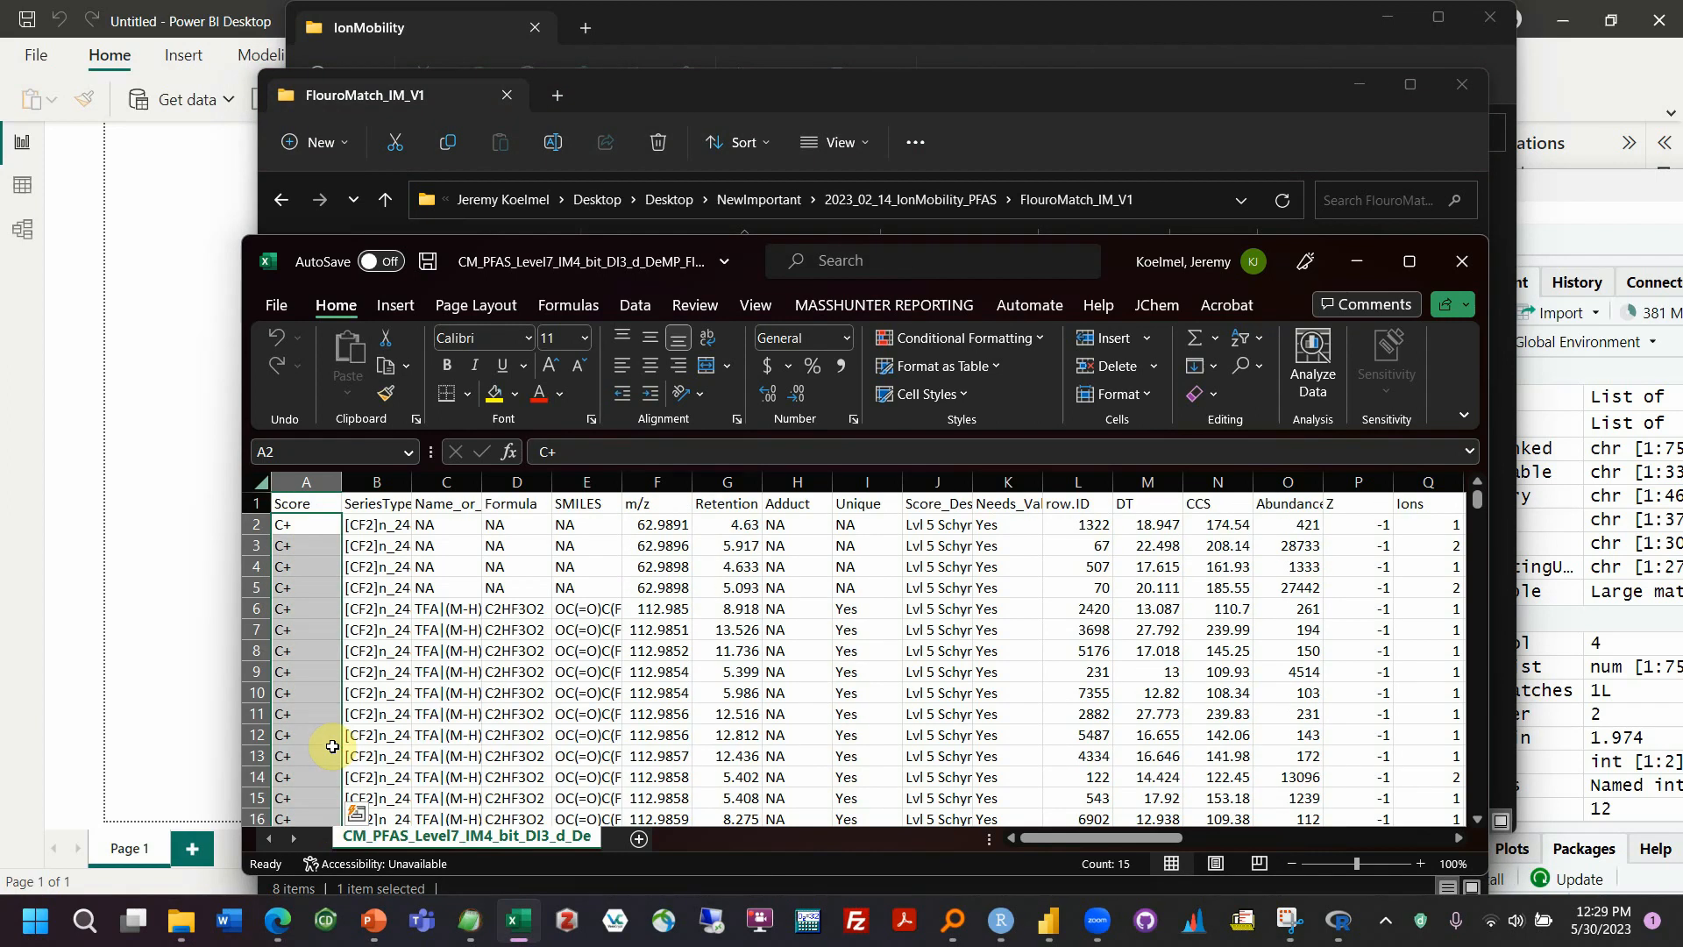
{"action": "scroll", "coordinate": [338, 666], "scroll_direction": "down", "scroll_amount": 12}
{"action": "scroll", "coordinate": [341, 663], "scroll_direction": "up", "scroll_amount": 12}
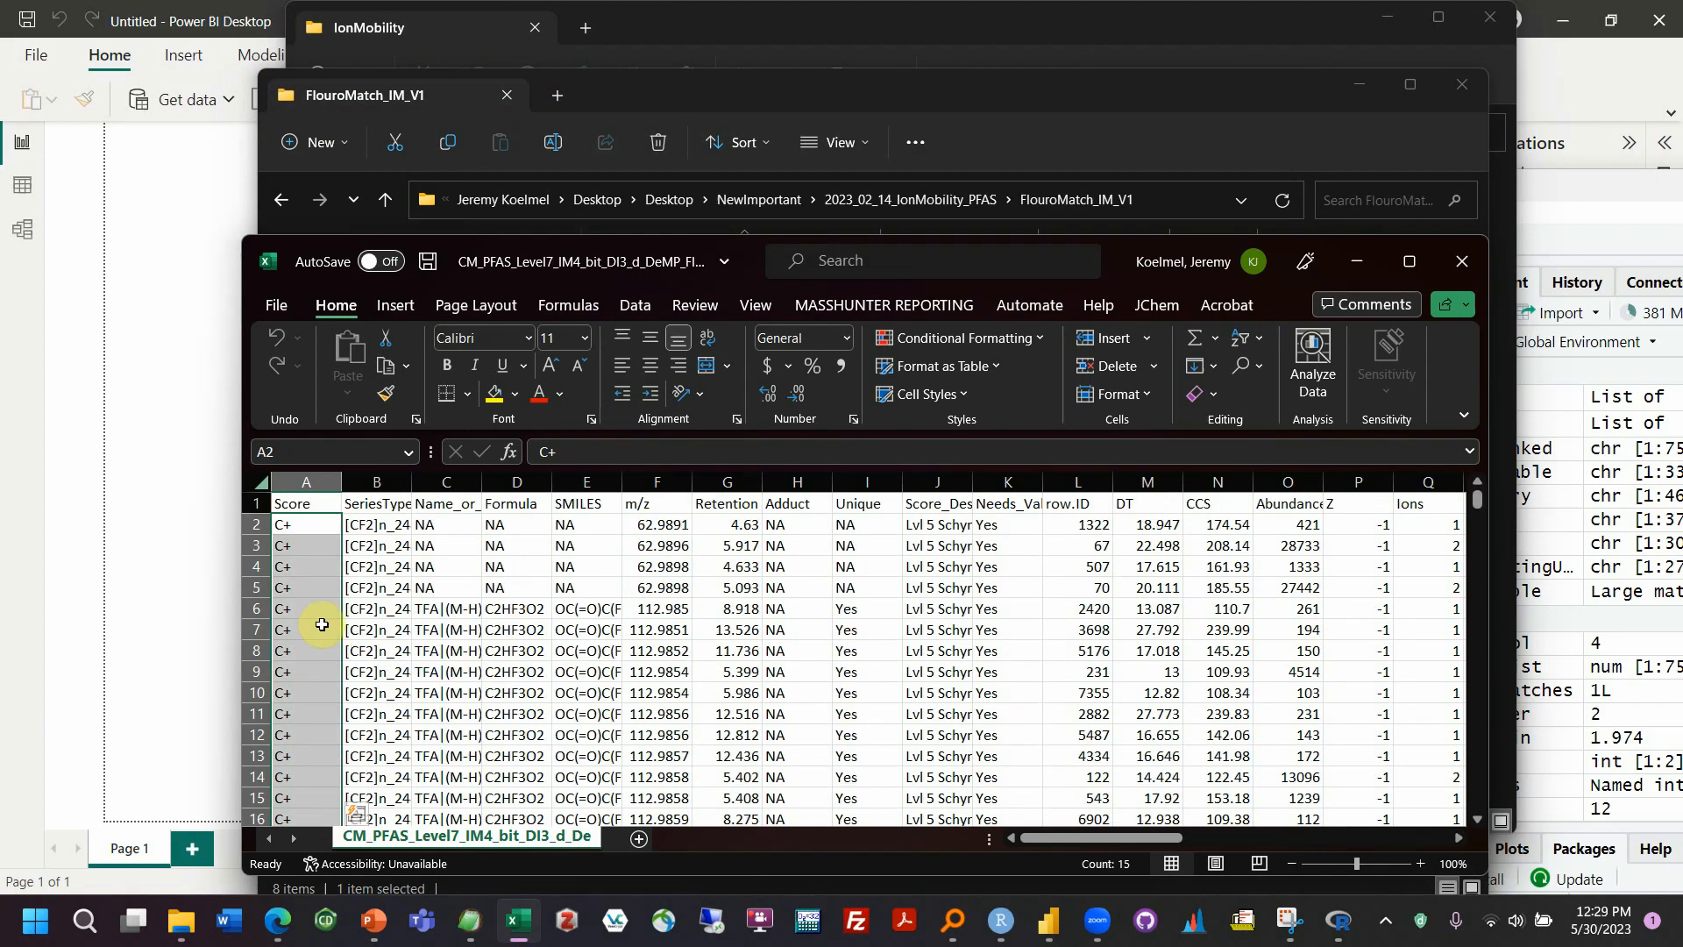
{"action": "scroll", "coordinate": [322, 620], "scroll_direction": "down", "scroll_amount": 12}
{"action": "left_click", "coordinate": [291, 588]}
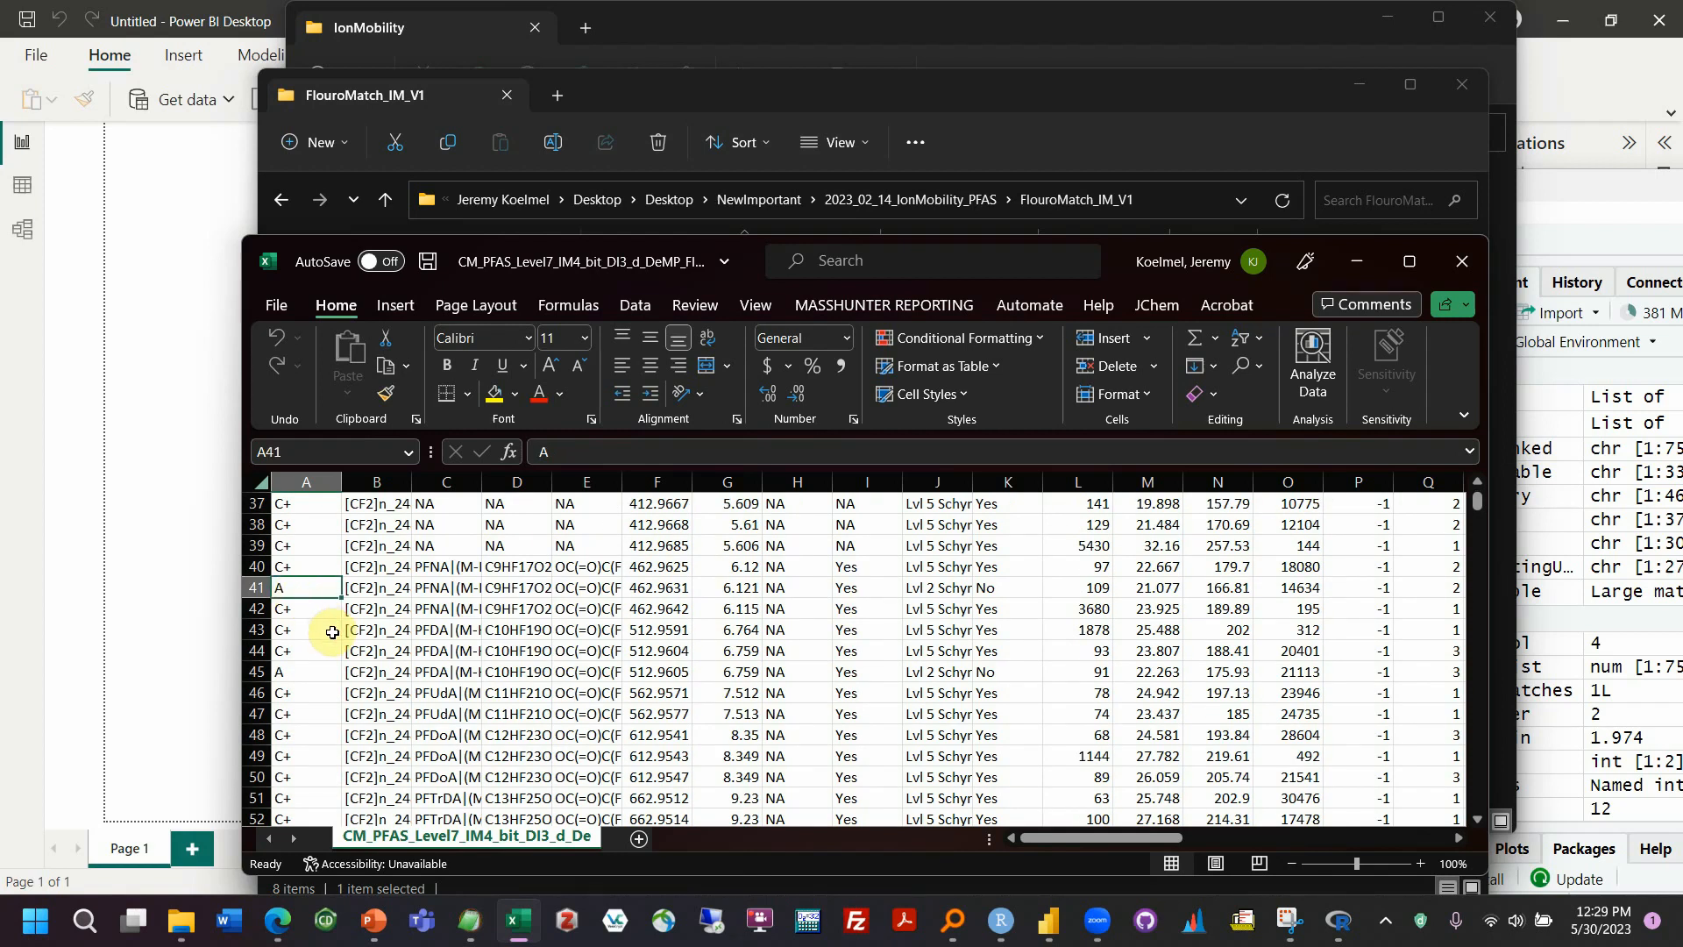
{"action": "left_click", "coordinate": [317, 671]}
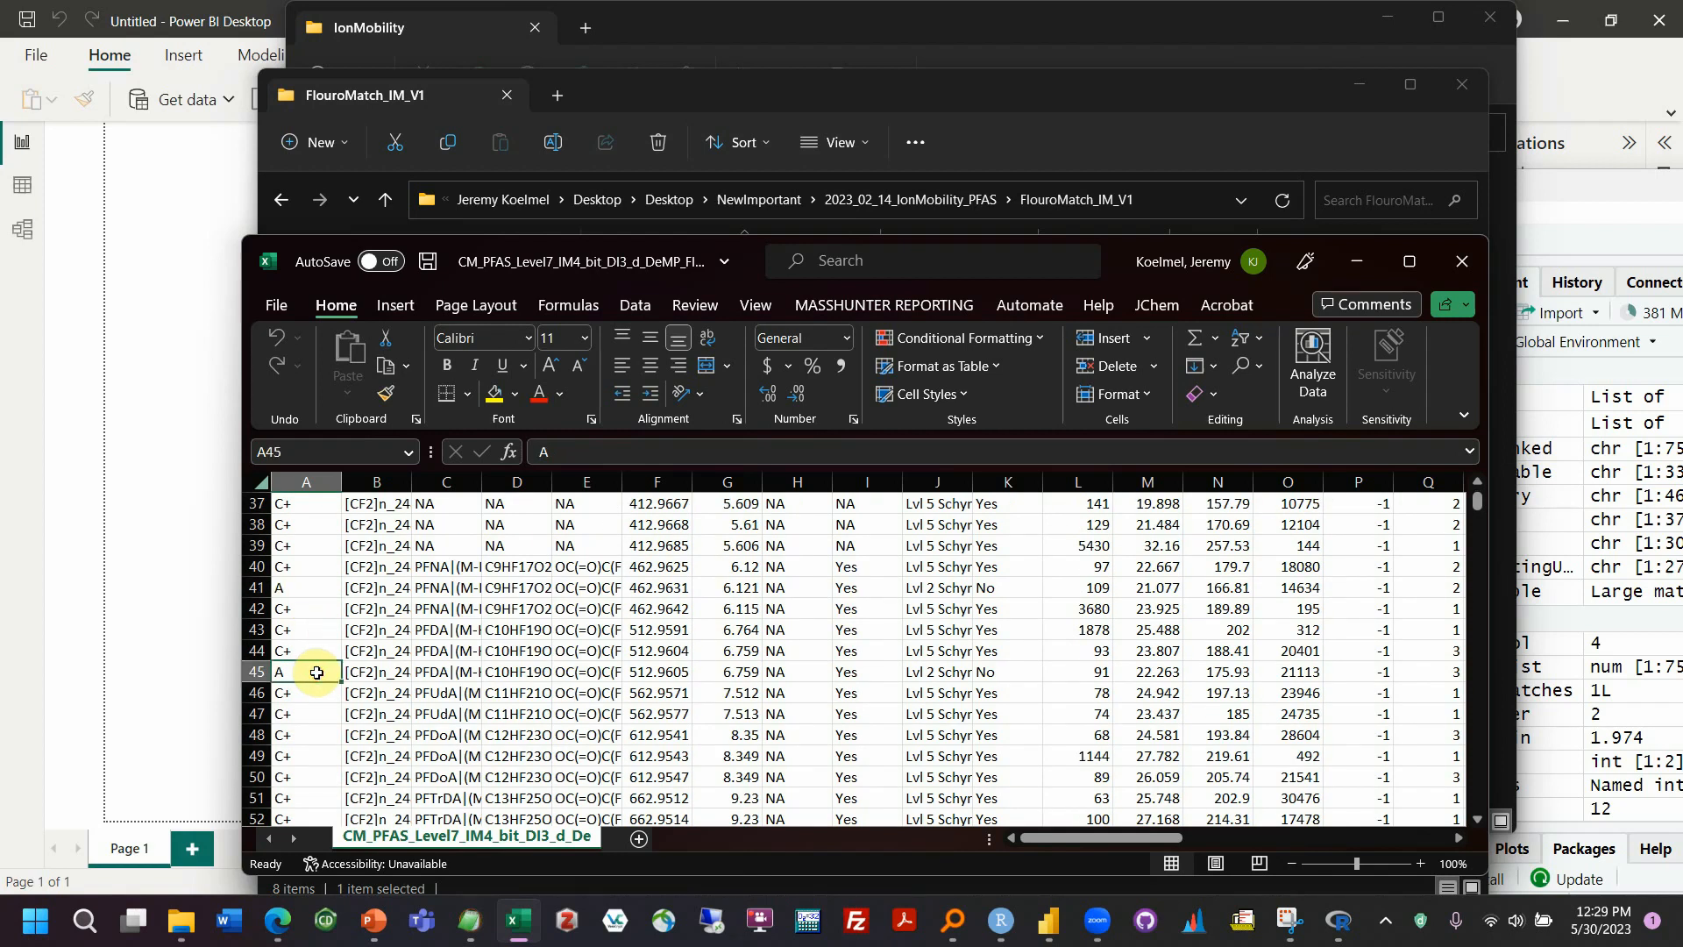
Compare the block of C+ scores starting at A5 with the A score in row 41
{"action": "scroll", "coordinate": [317, 673], "scroll_direction": "up", "scroll_amount": 12}
{"action": "left_click_drag", "start_coordinate": [307, 587], "coordinate": [293, 777]}
{"action": "scroll", "coordinate": [306, 716], "scroll_direction": "down", "scroll_amount": 5}
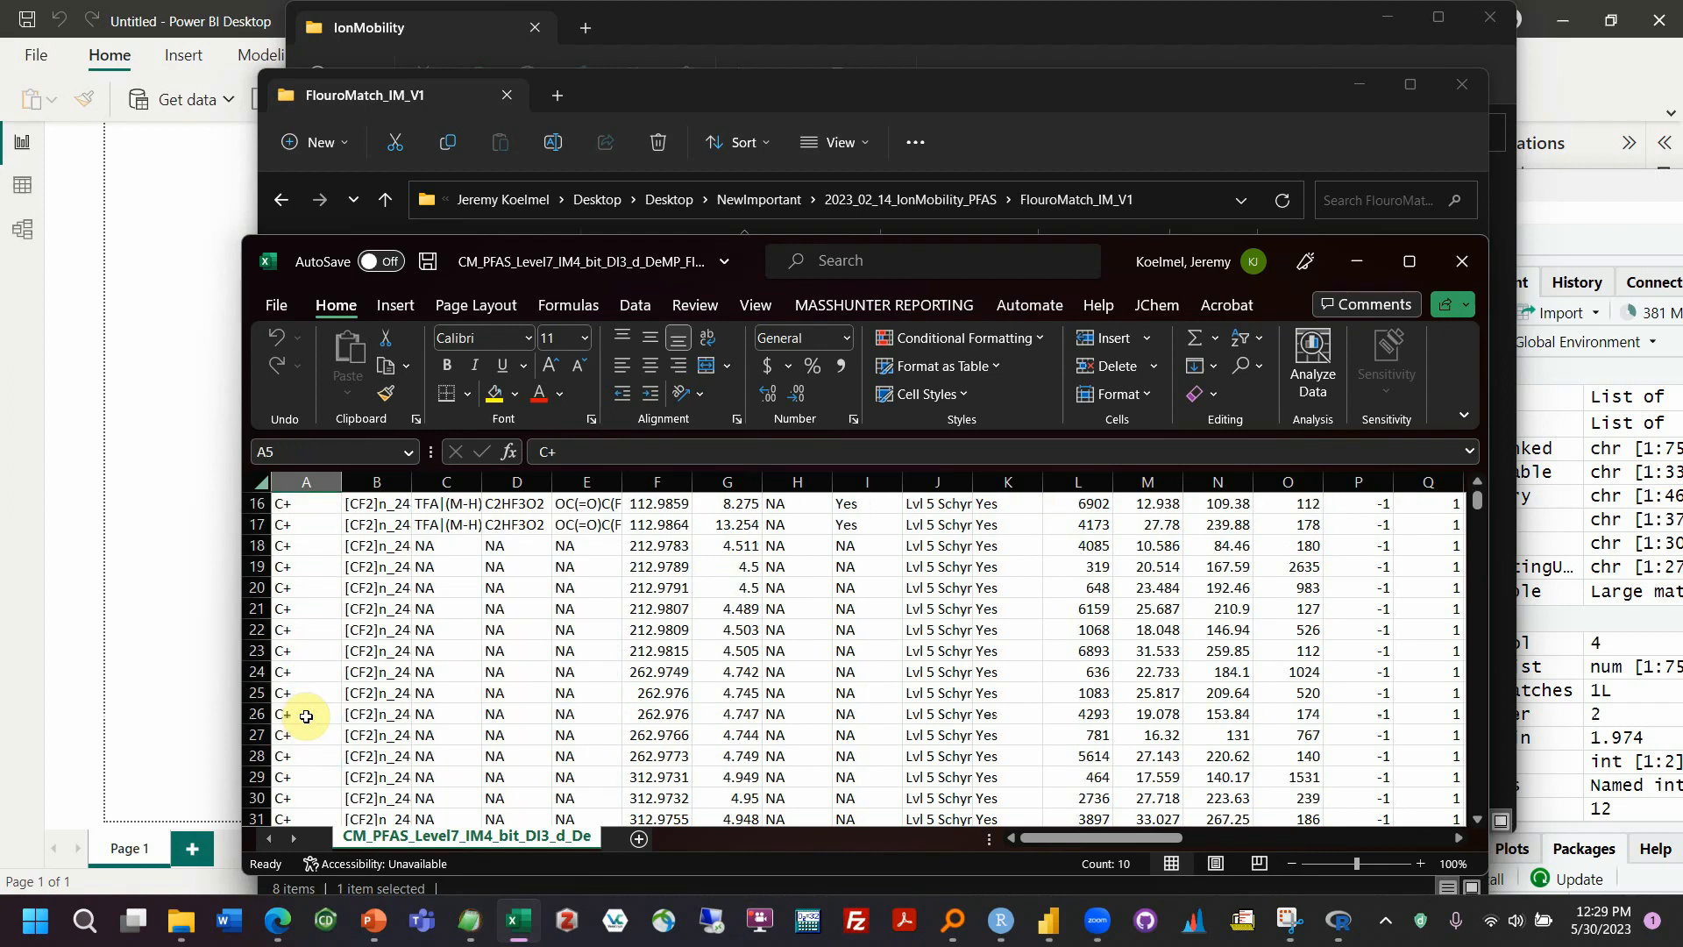
{"action": "scroll", "coordinate": [306, 714], "scroll_direction": "down", "scroll_amount": 8}
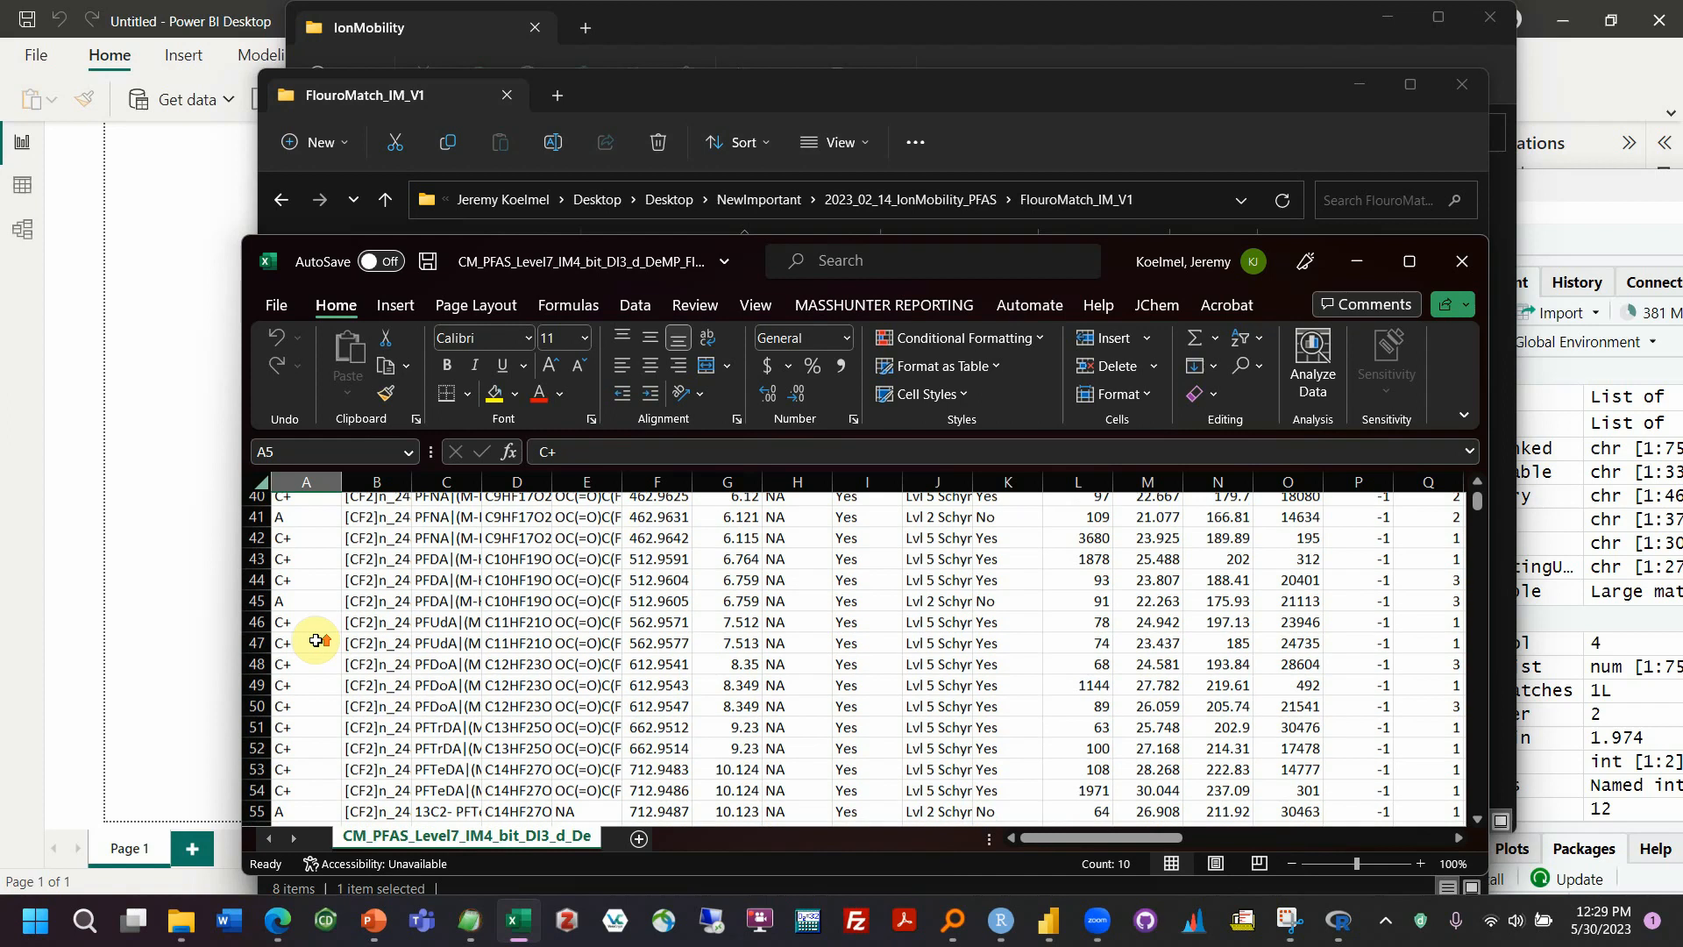
{"action": "left_click", "coordinate": [300, 524]}
{"action": "scroll", "coordinate": [303, 649], "scroll_direction": "up", "scroll_amount": 13}
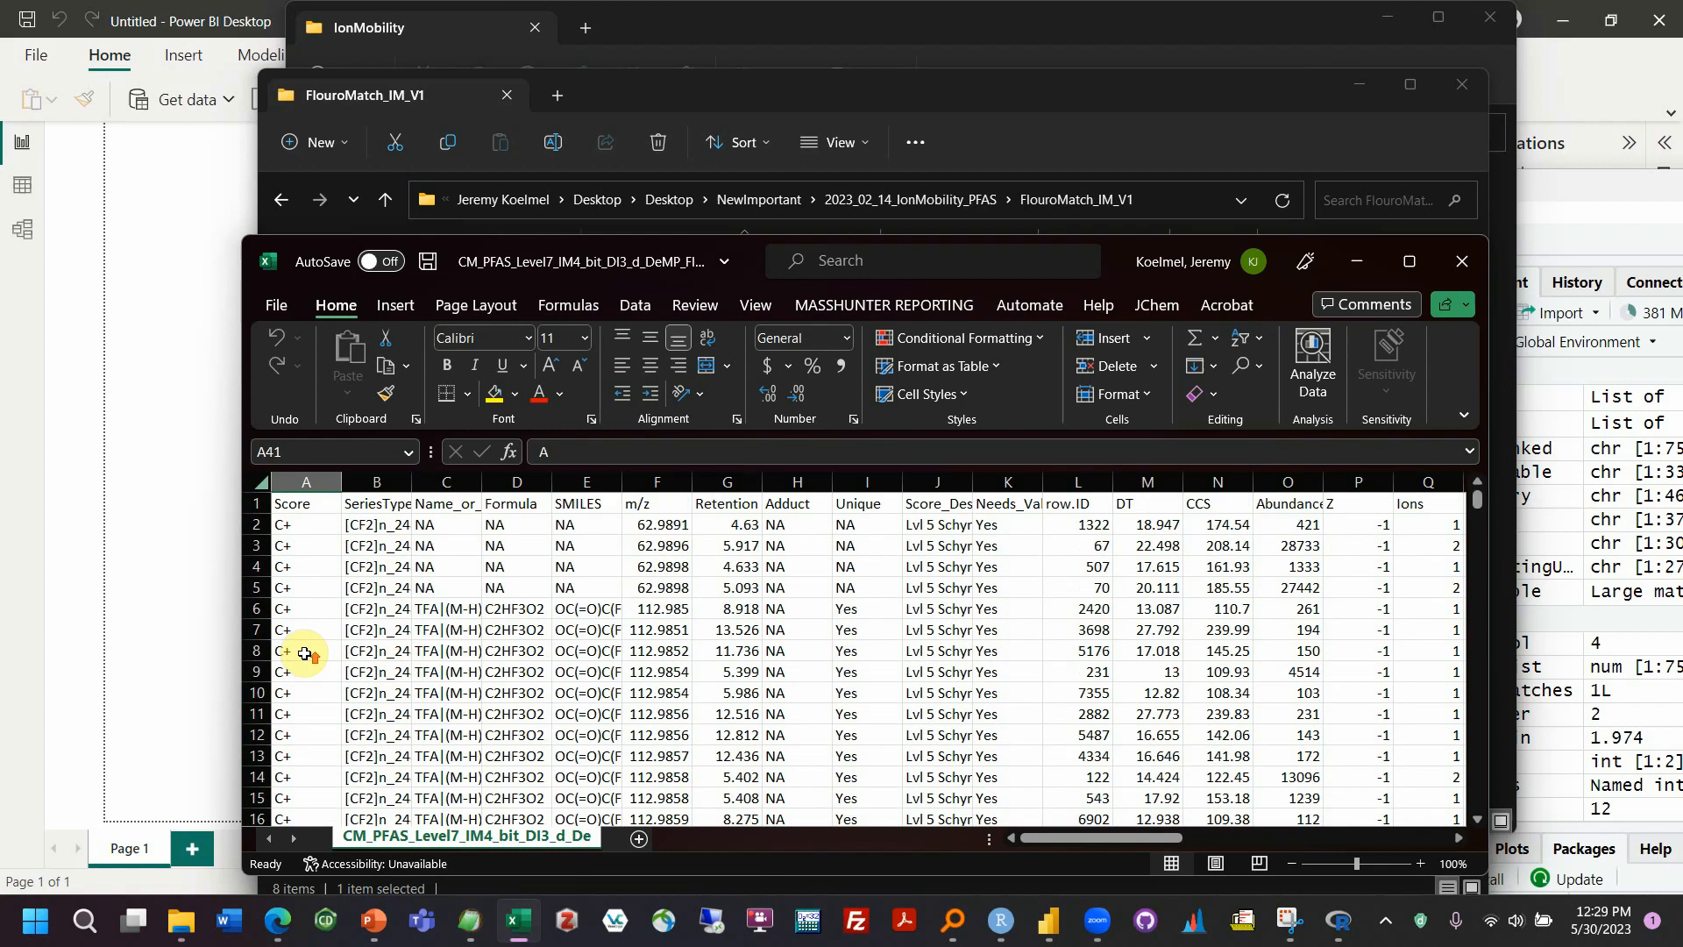
Examine more A-graded features among the C+ scores, including rows 45, 55 and 77
{"action": "scroll", "coordinate": [306, 646], "scroll_direction": "down", "scroll_amount": 4}
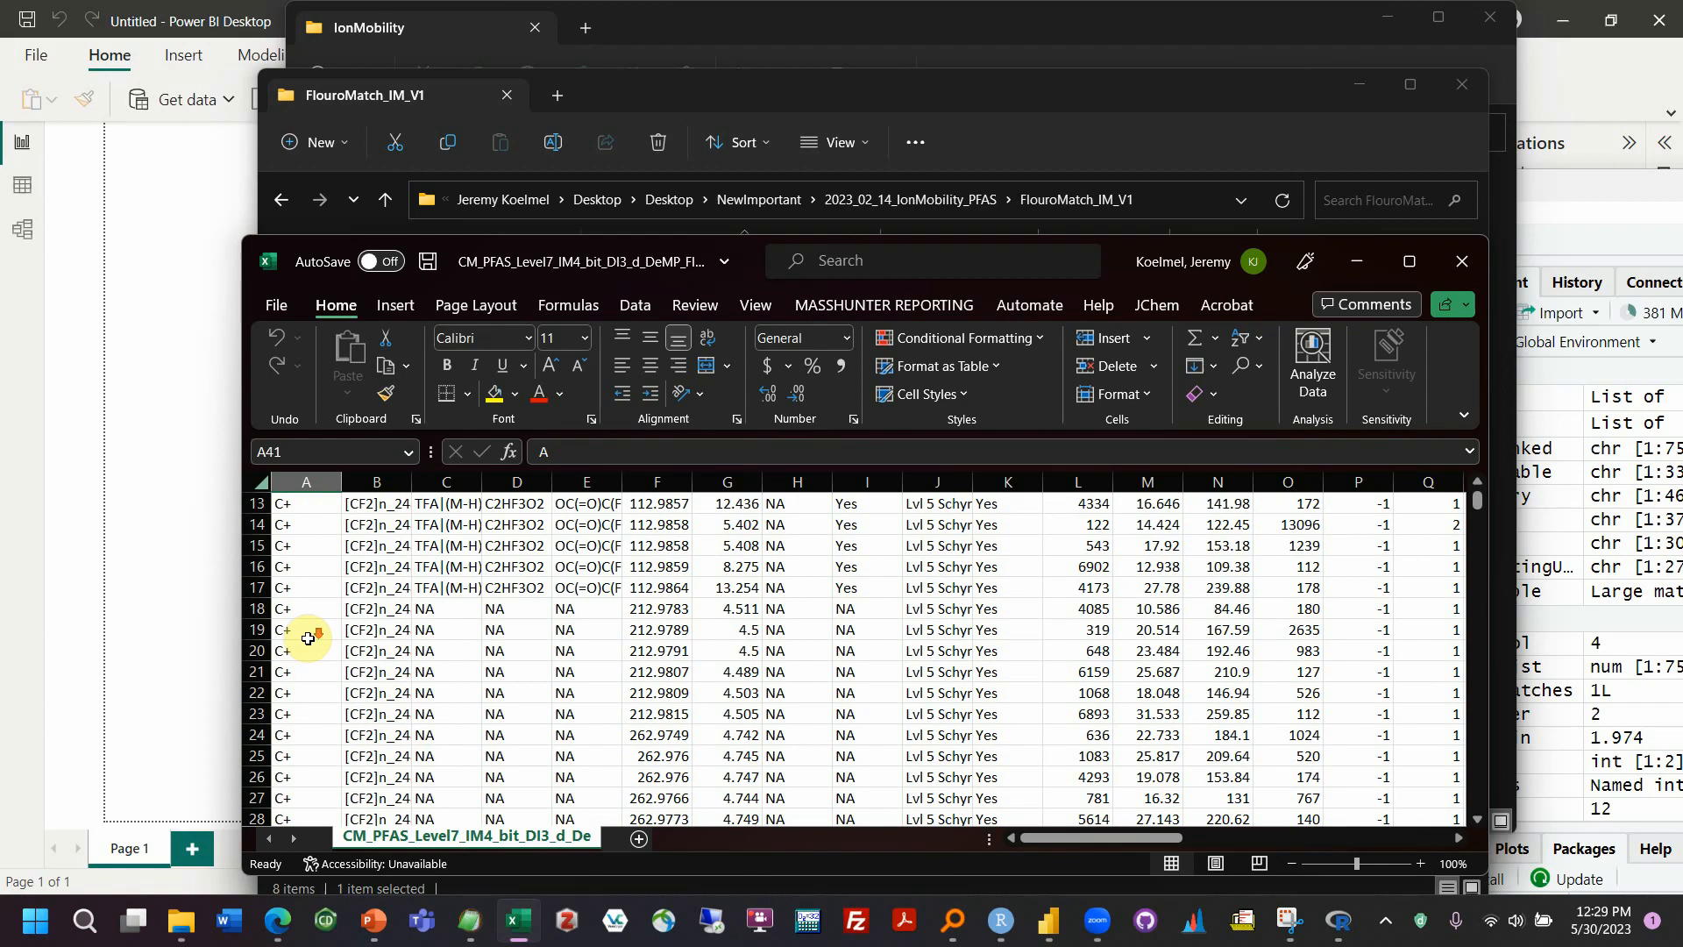
{"action": "scroll", "coordinate": [308, 638], "scroll_direction": "down", "scroll_amount": 4}
{"action": "scroll", "coordinate": [308, 639], "scroll_direction": "up", "scroll_amount": 5}
{"action": "scroll", "coordinate": [308, 638], "scroll_direction": "down", "scroll_amount": 9}
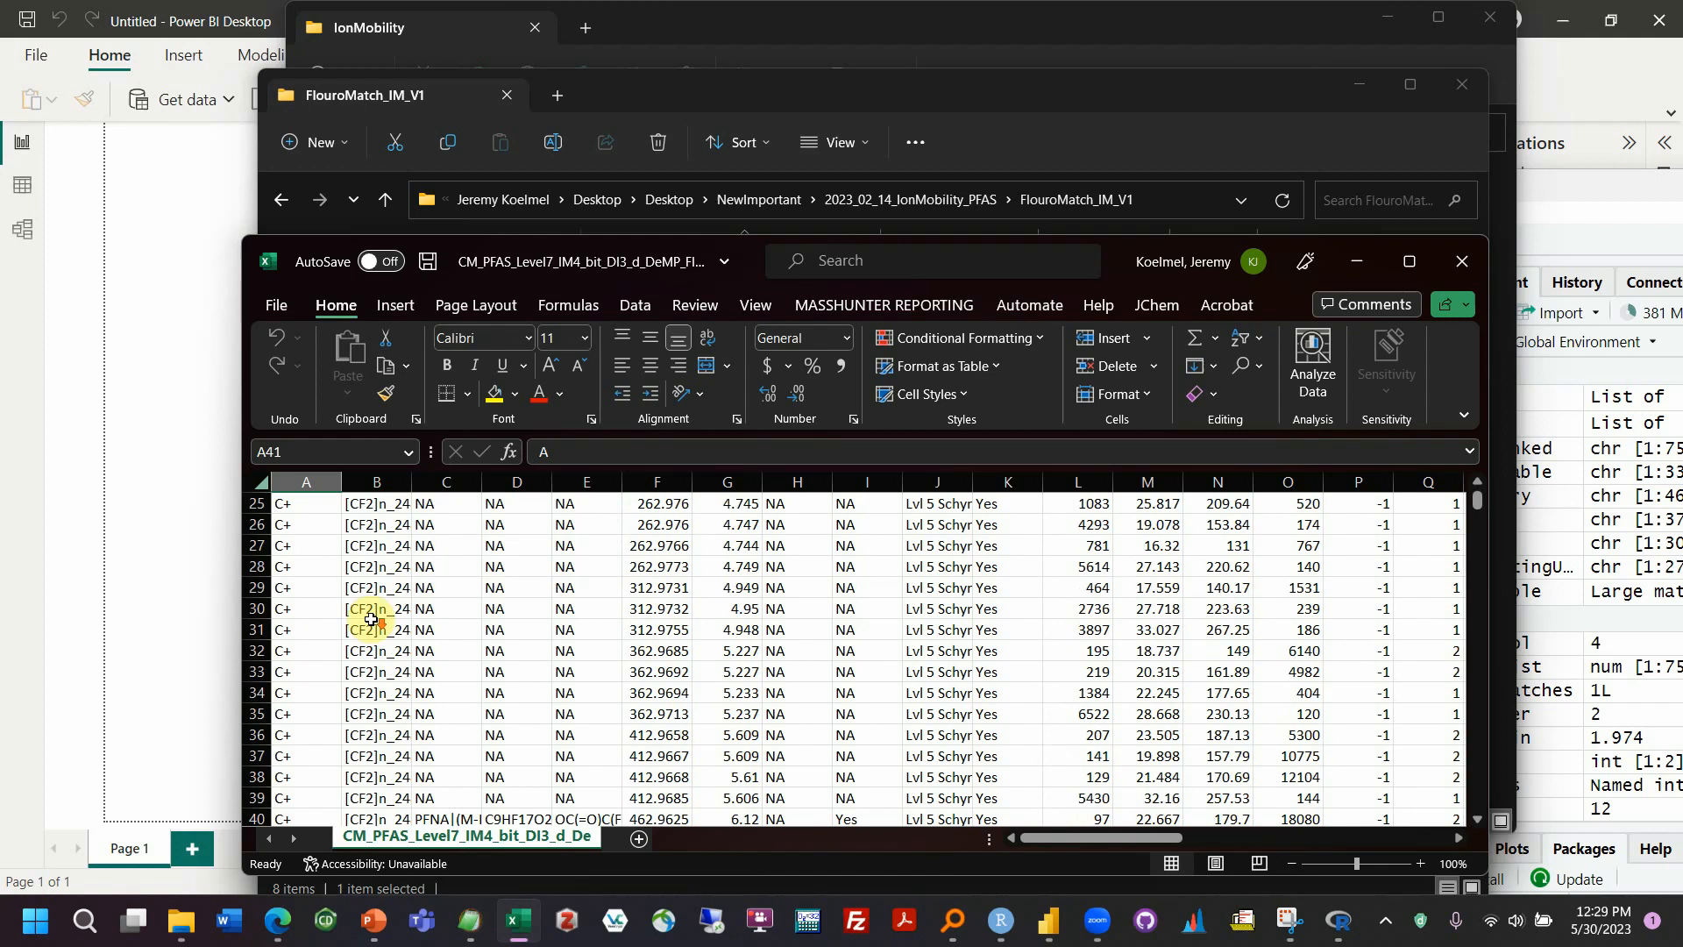
{"action": "left_click", "coordinate": [302, 671]}
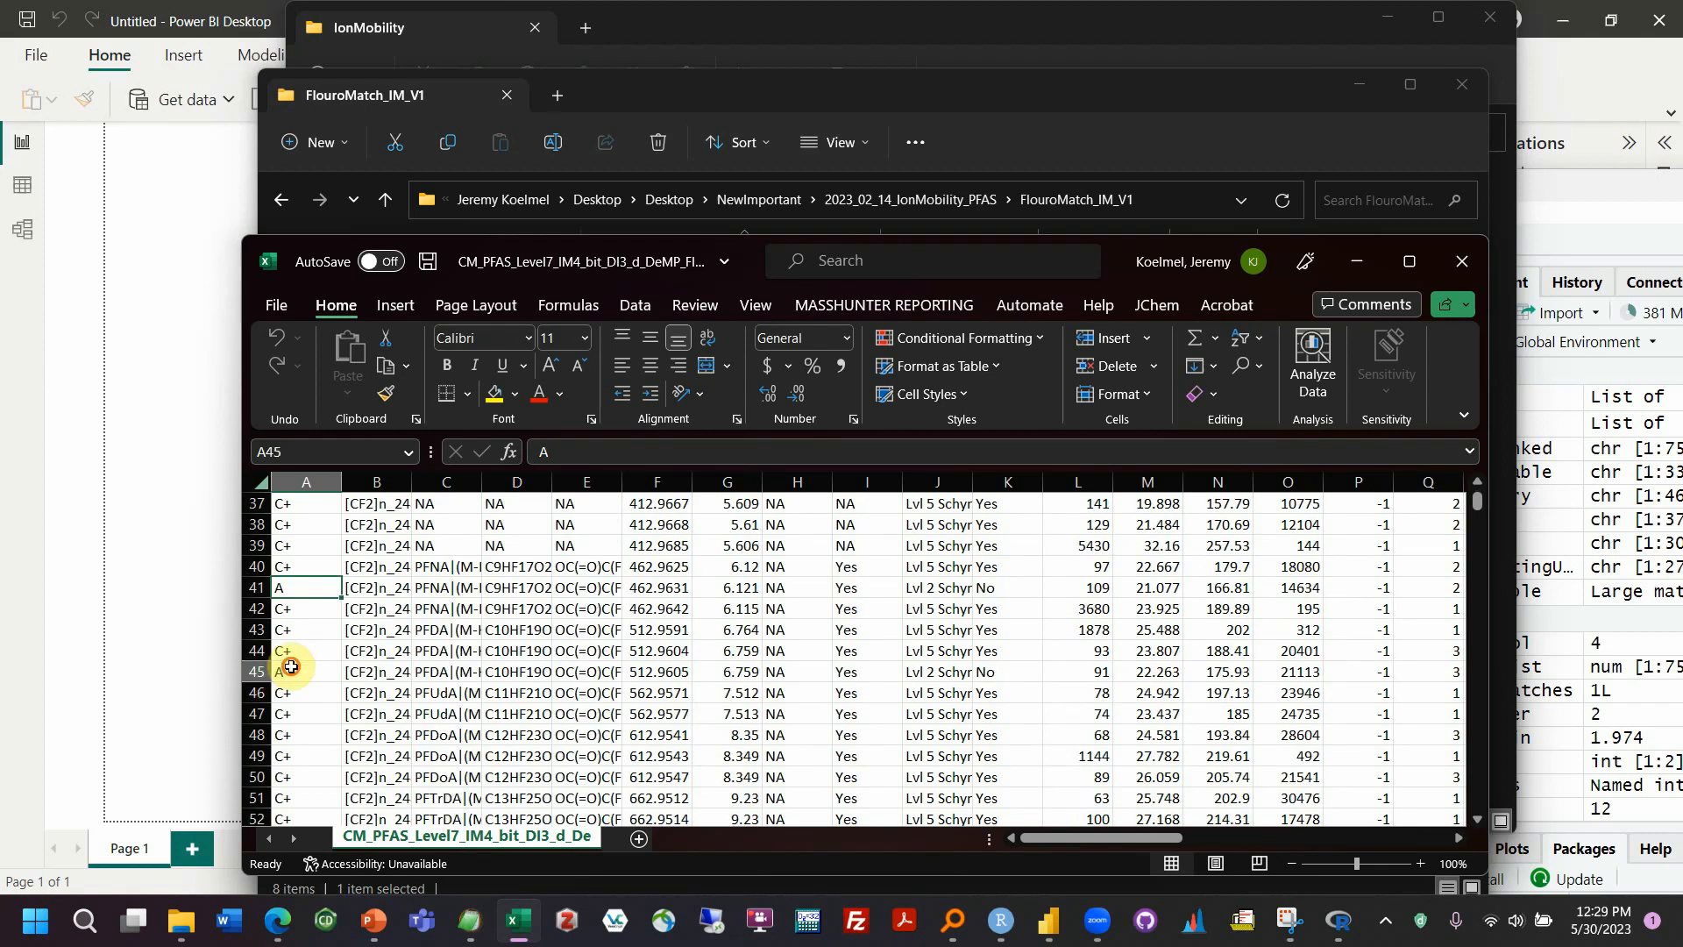
{"action": "scroll", "coordinate": [377, 605], "scroll_direction": "down", "scroll_amount": 5}
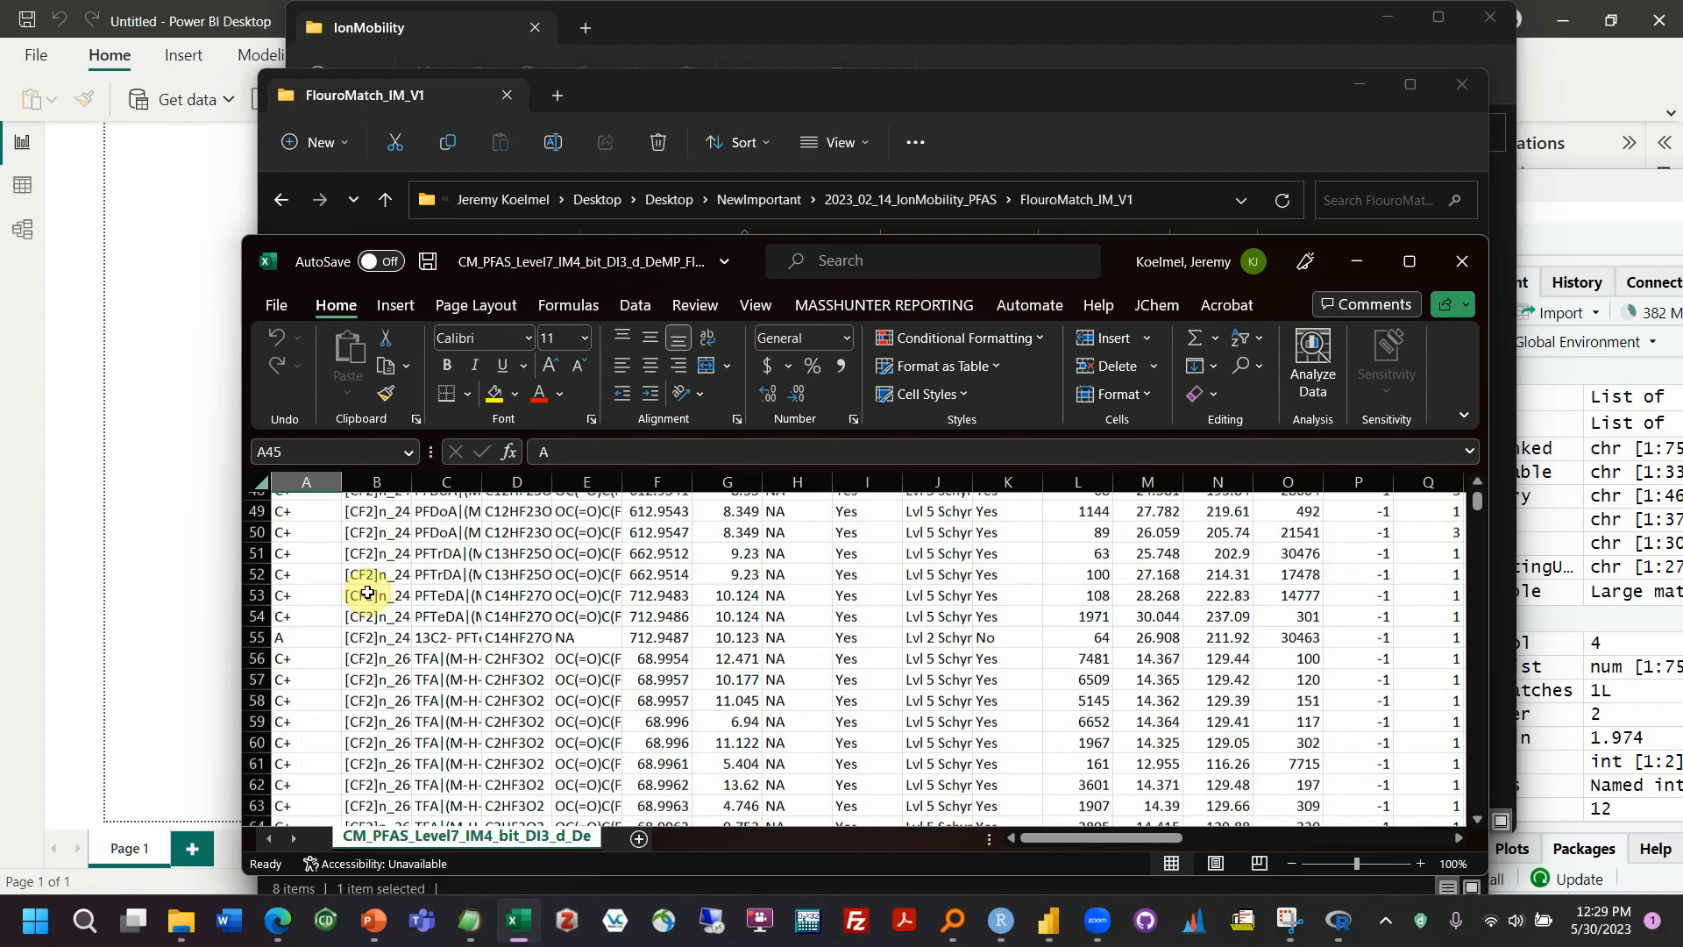
{"action": "left_click", "coordinate": [319, 569]}
{"action": "scroll", "coordinate": [311, 561], "scroll_direction": "down", "scroll_amount": 8}
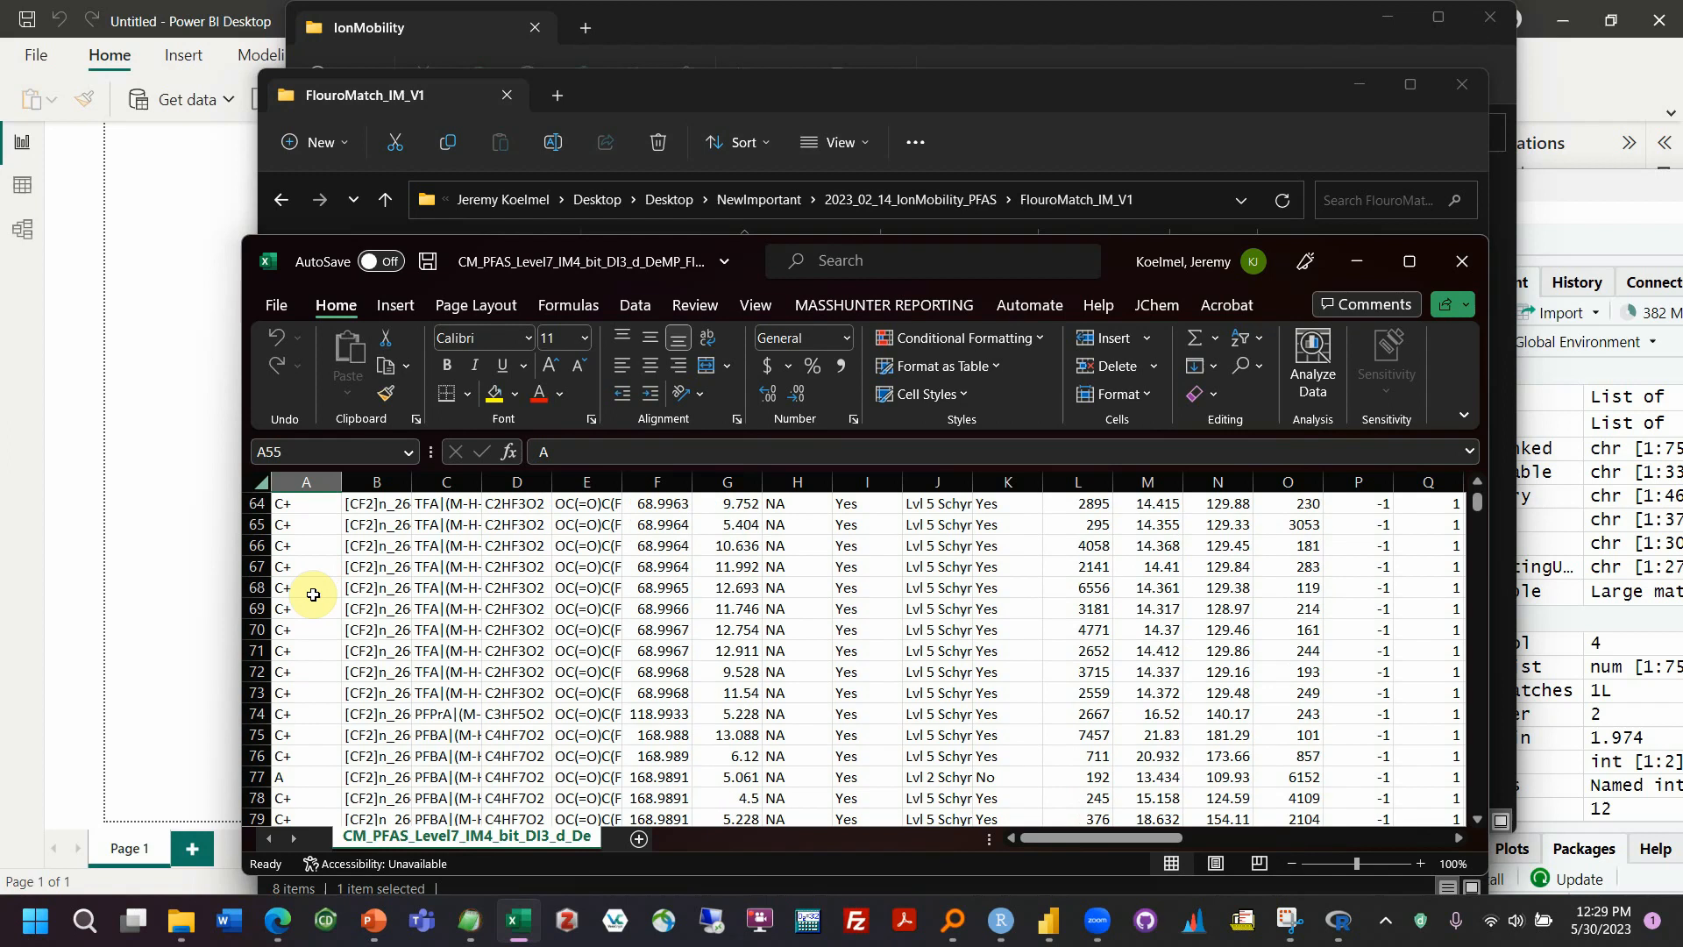
{"action": "scroll", "coordinate": [316, 552], "scroll_direction": "down", "scroll_amount": 20}
{"action": "scroll", "coordinate": [337, 587], "scroll_direction": "down", "scroll_amount": 20}
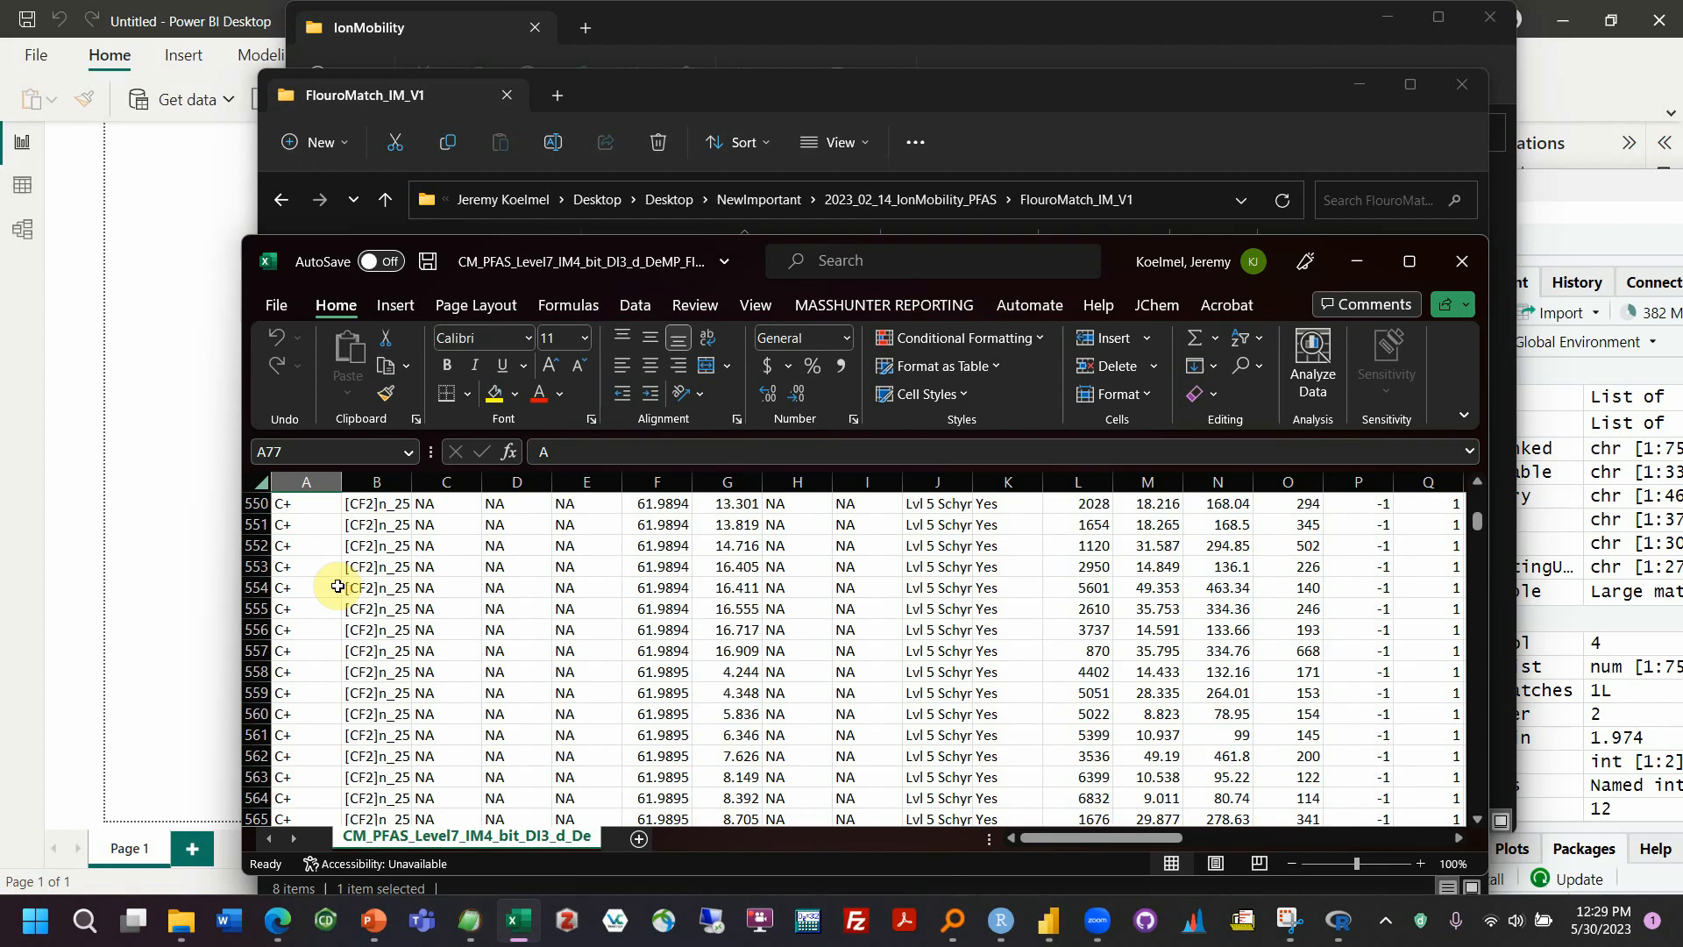
Examine the lower-graded D and D+ features further down the Score column, as far as row 899
{"action": "left_click_drag", "start_coordinate": [1477, 524], "coordinate": [1479, 530]}
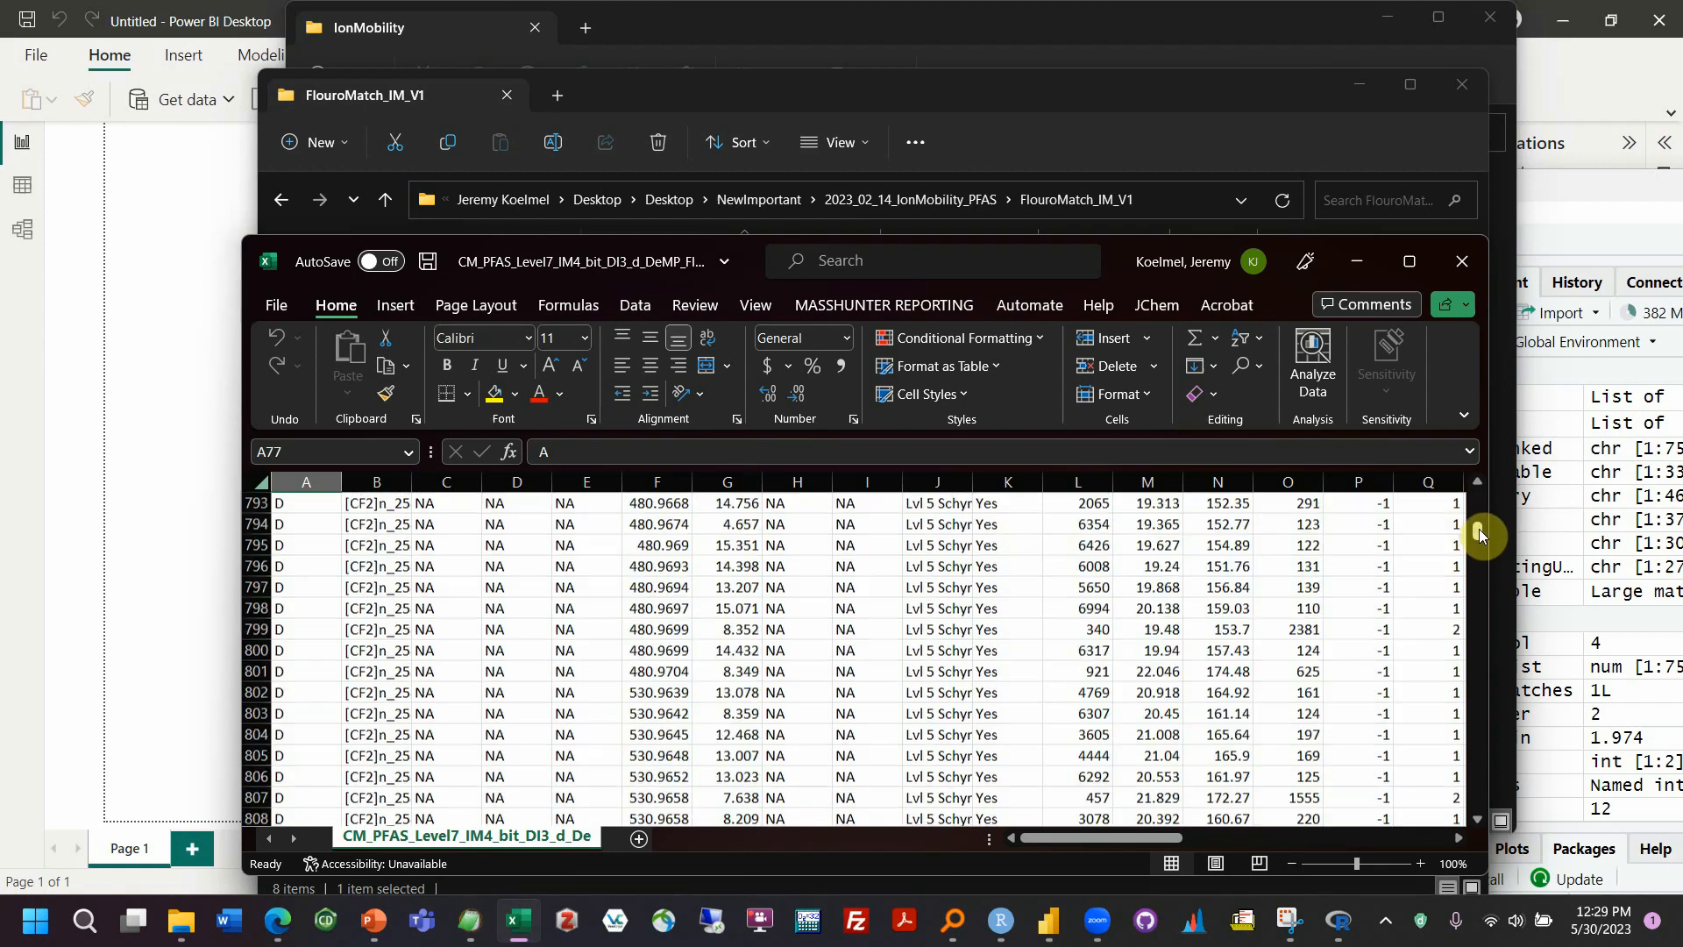
{"action": "scroll", "coordinate": [548, 695], "scroll_direction": "up", "scroll_amount": 20}
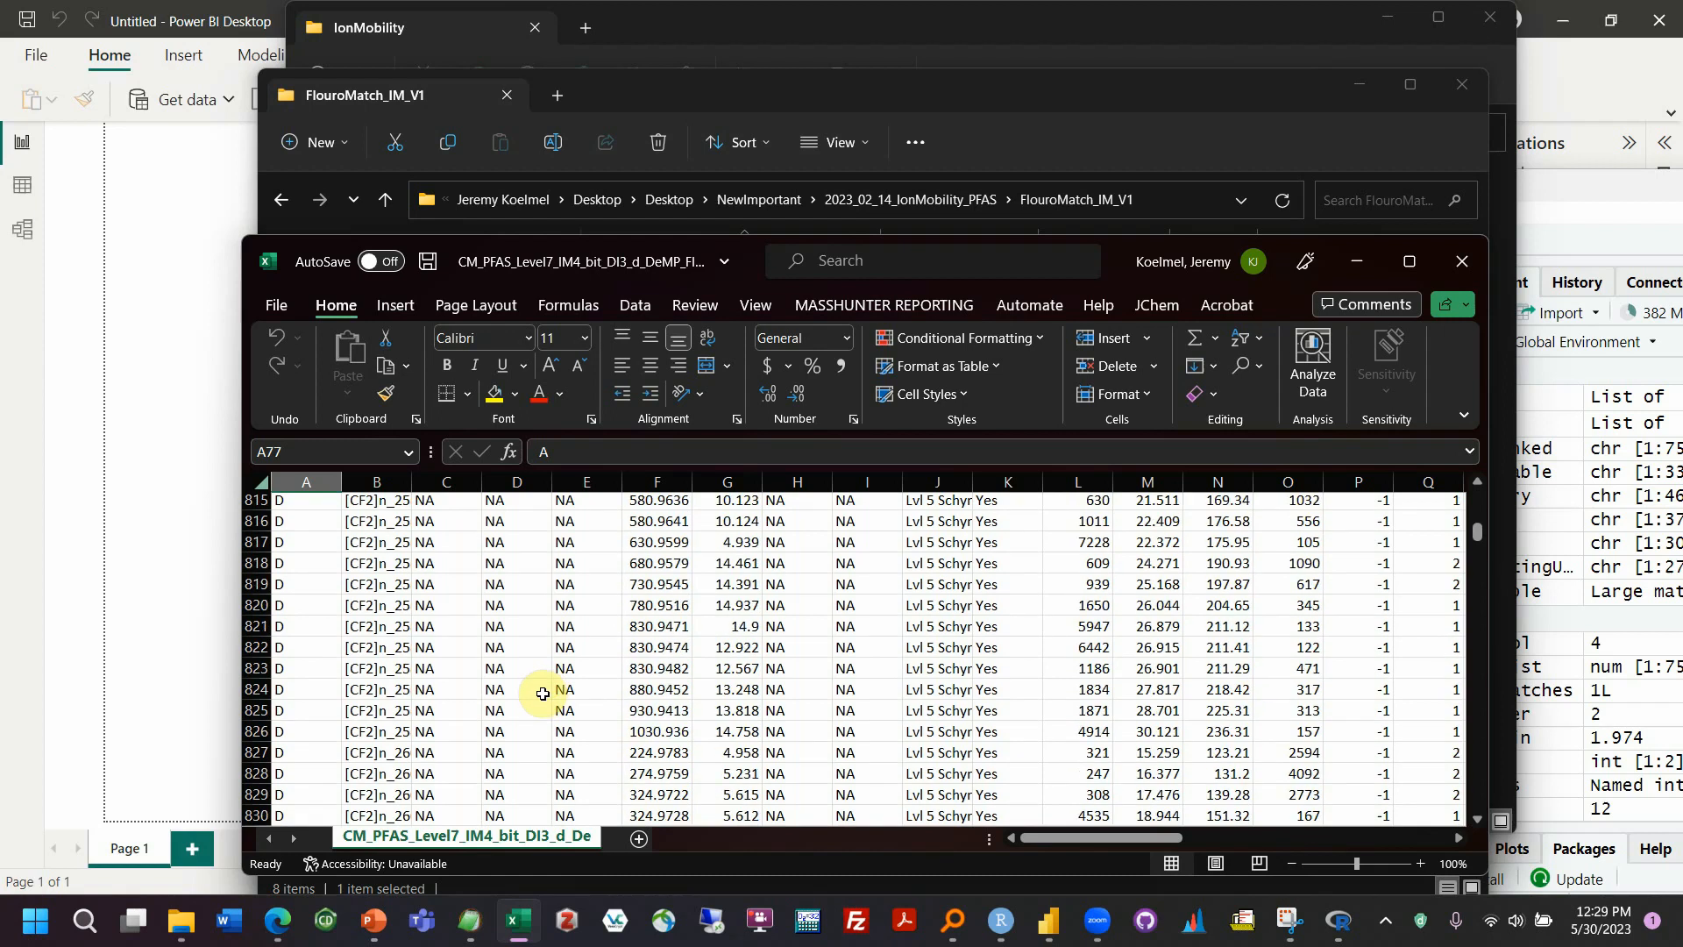
{"action": "scroll", "coordinate": [539, 692], "scroll_direction": "down", "scroll_amount": 5}
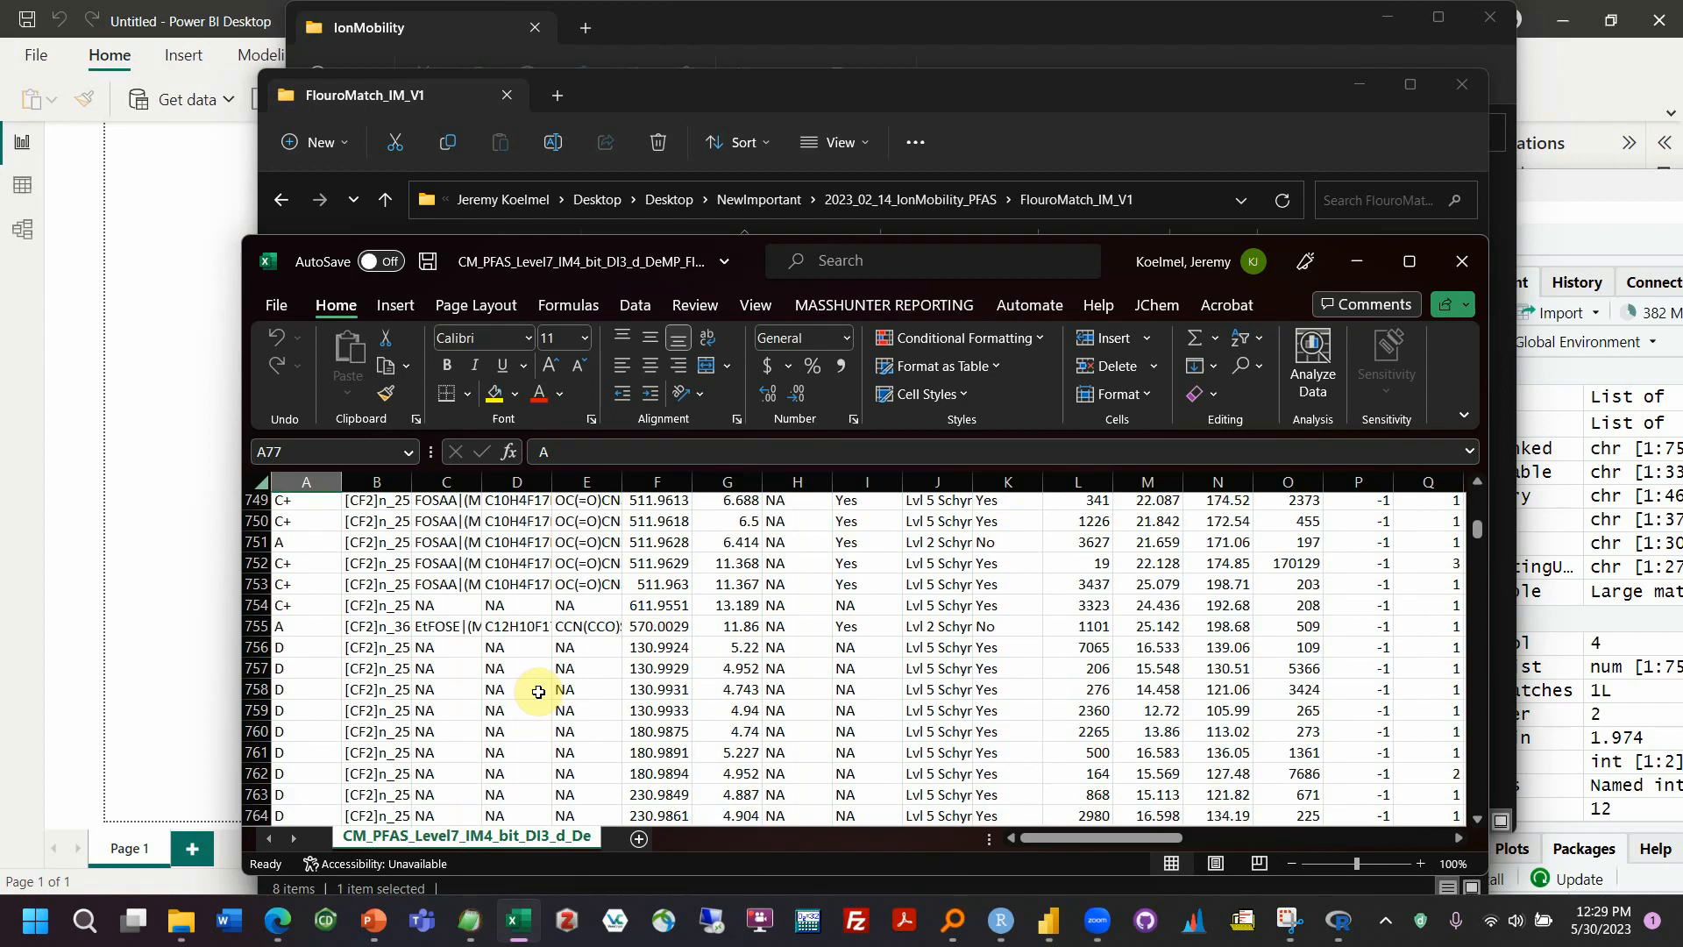
{"action": "scroll", "coordinate": [445, 677], "scroll_direction": "down", "scroll_amount": 20}
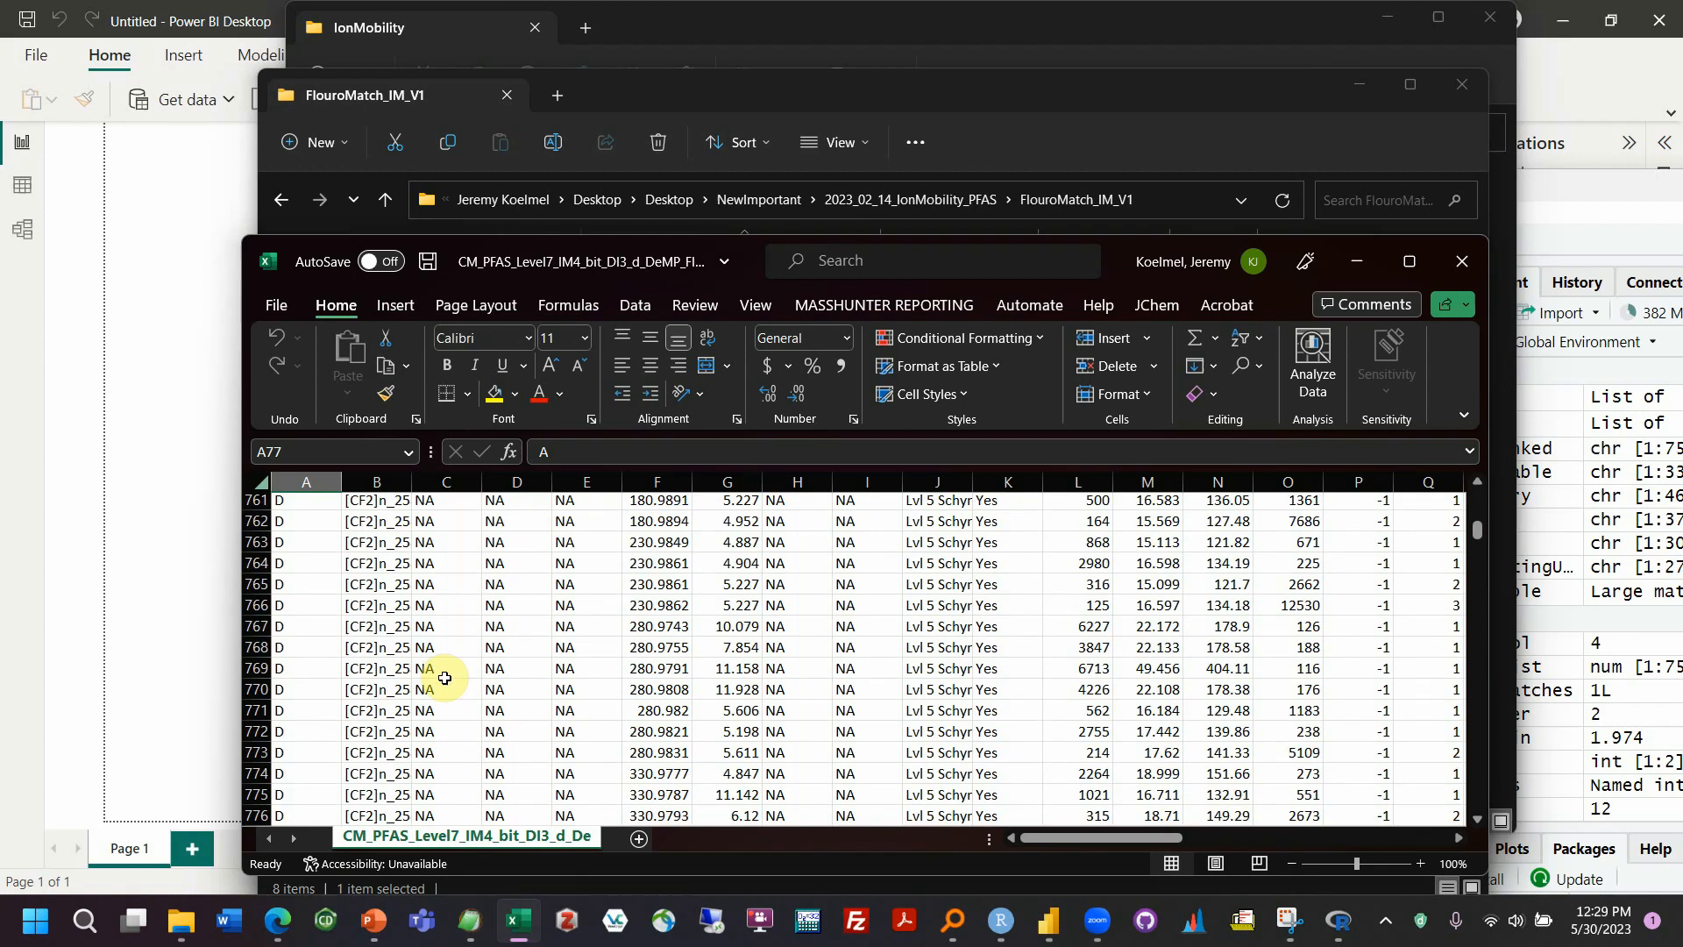
{"action": "scroll", "coordinate": [445, 676], "scroll_direction": "down", "scroll_amount": 20}
{"action": "left_click", "coordinate": [326, 626]}
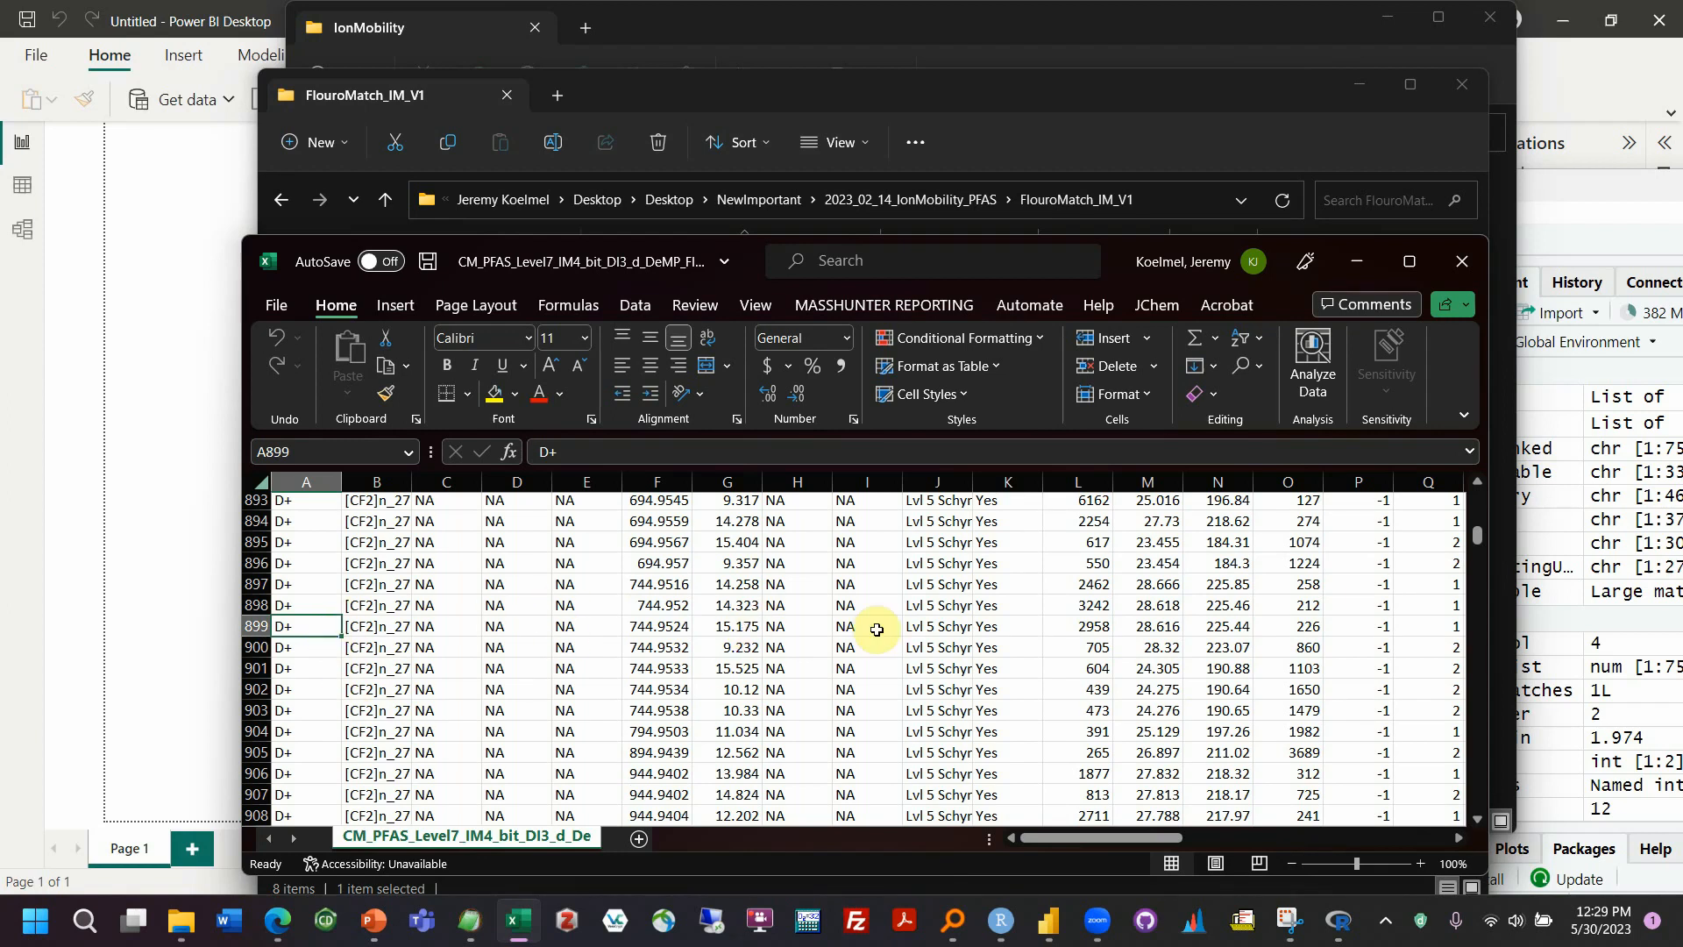
Read the full score description for row 899 and select row 898 from its score through its description
{"action": "left_click", "coordinate": [928, 621]}
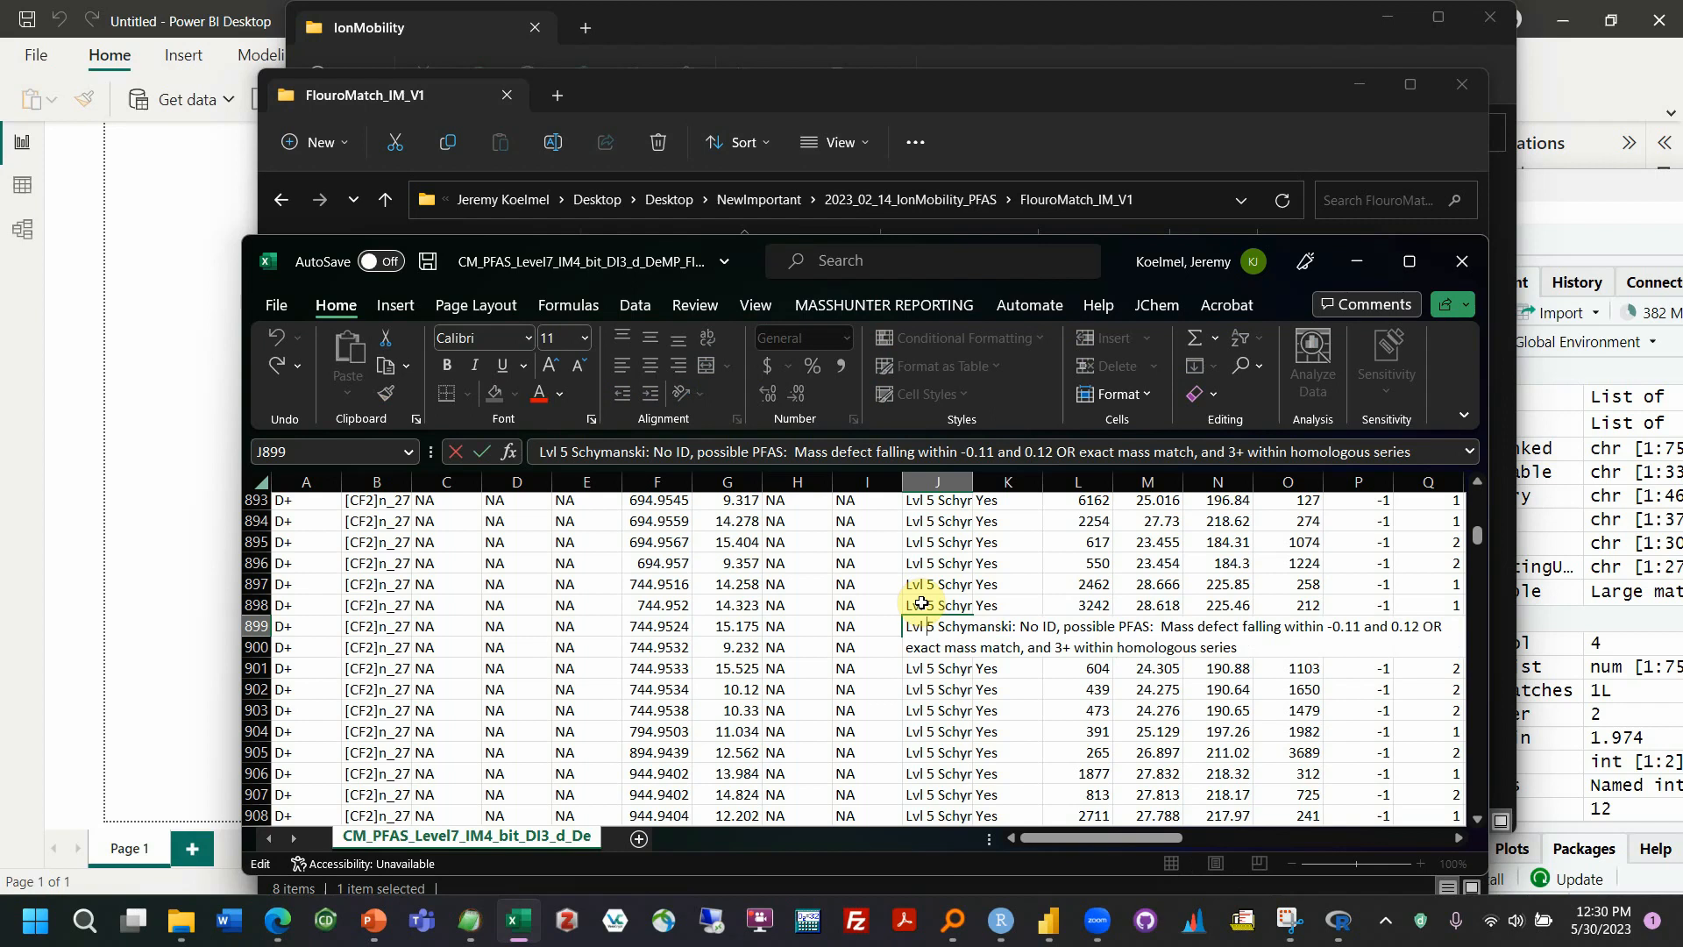
{"action": "left_click", "coordinate": [927, 605]}
{"action": "left_click_drag", "start_coordinate": [293, 608], "coordinate": [958, 612]}
{"action": "scroll", "coordinate": [1101, 695], "scroll_direction": "up", "scroll_amount": 3}
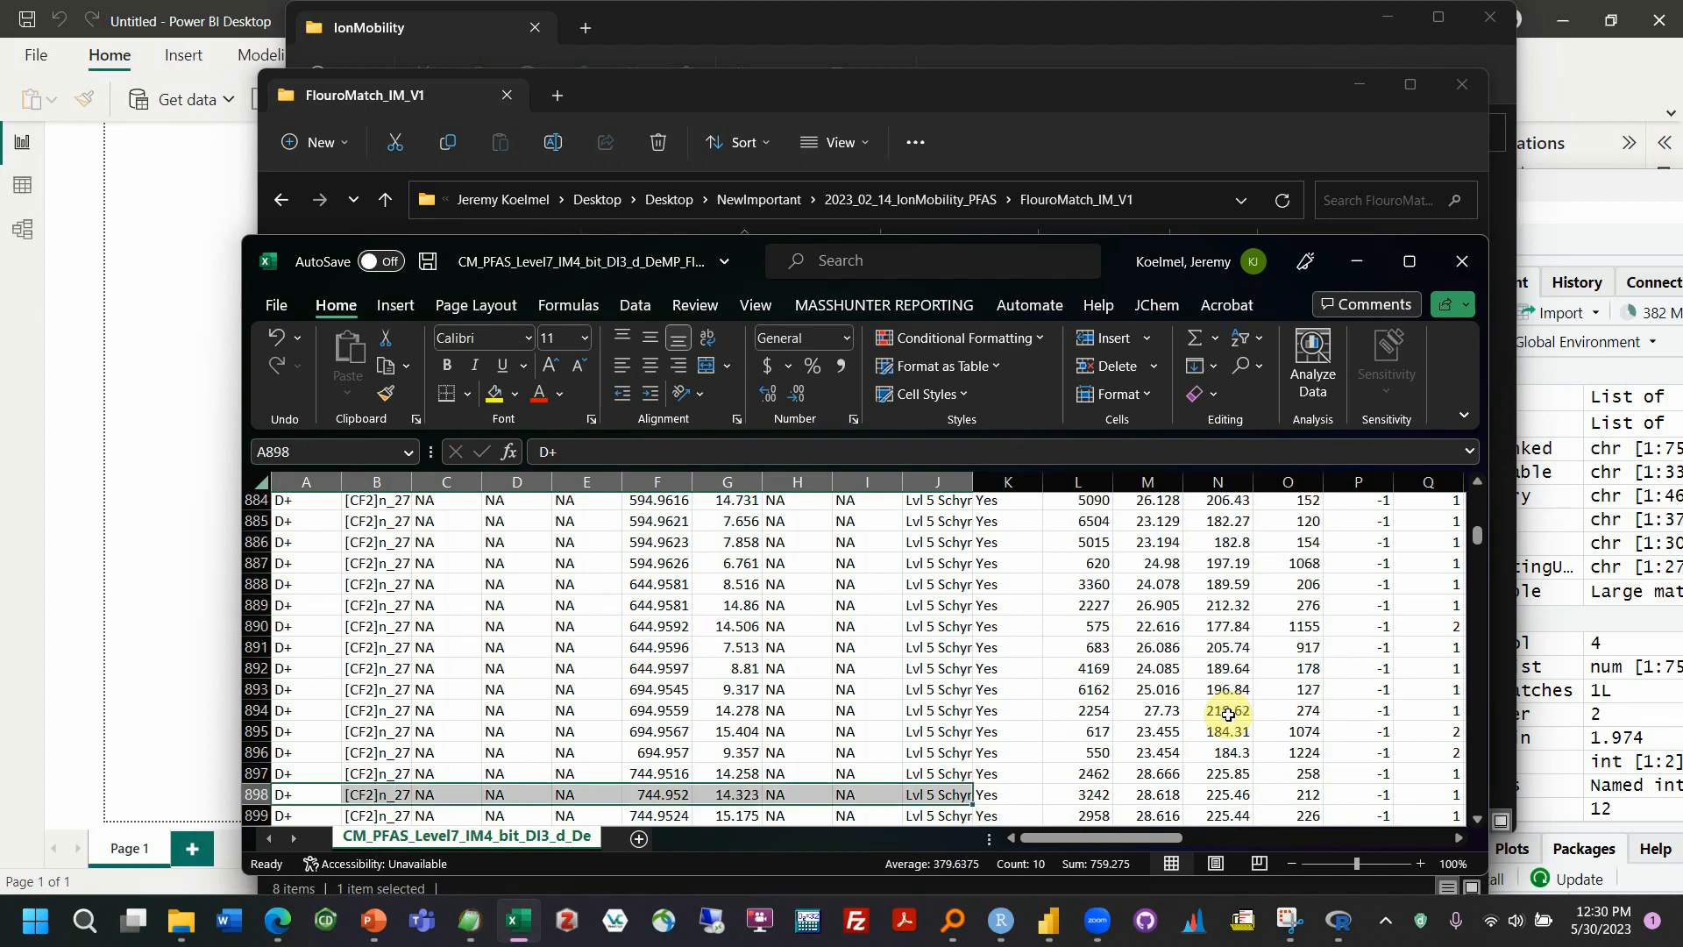
Review the column headers across the results sheet, including the 2+ and 3+ homologous flags and Confident_ID
{"action": "left_click_drag", "start_coordinate": [1478, 536], "coordinate": [1480, 497]}
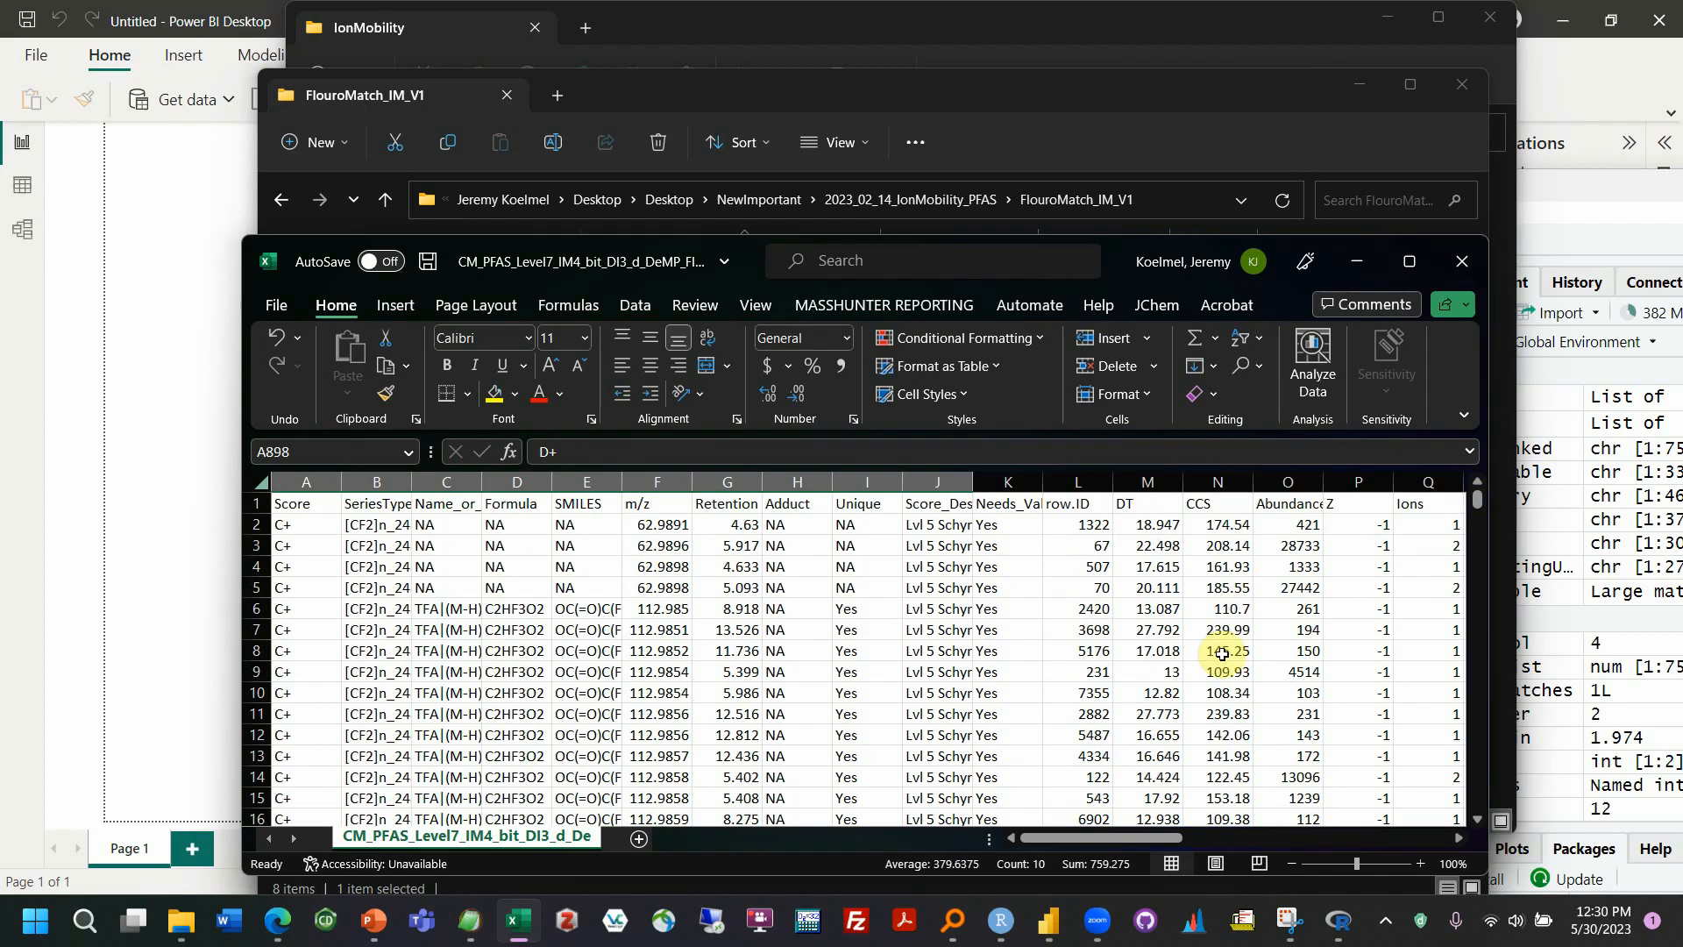
{"action": "left_click_drag", "start_coordinate": [1071, 831], "coordinate": [1122, 826]}
{"action": "left_click_drag", "start_coordinate": [710, 482], "coordinate": [1345, 504]}
{"action": "left_click_drag", "start_coordinate": [1148, 838], "coordinate": [1350, 840]}
{"action": "left_click", "coordinate": [984, 504]}
{"action": "left_click", "coordinate": [940, 542]}
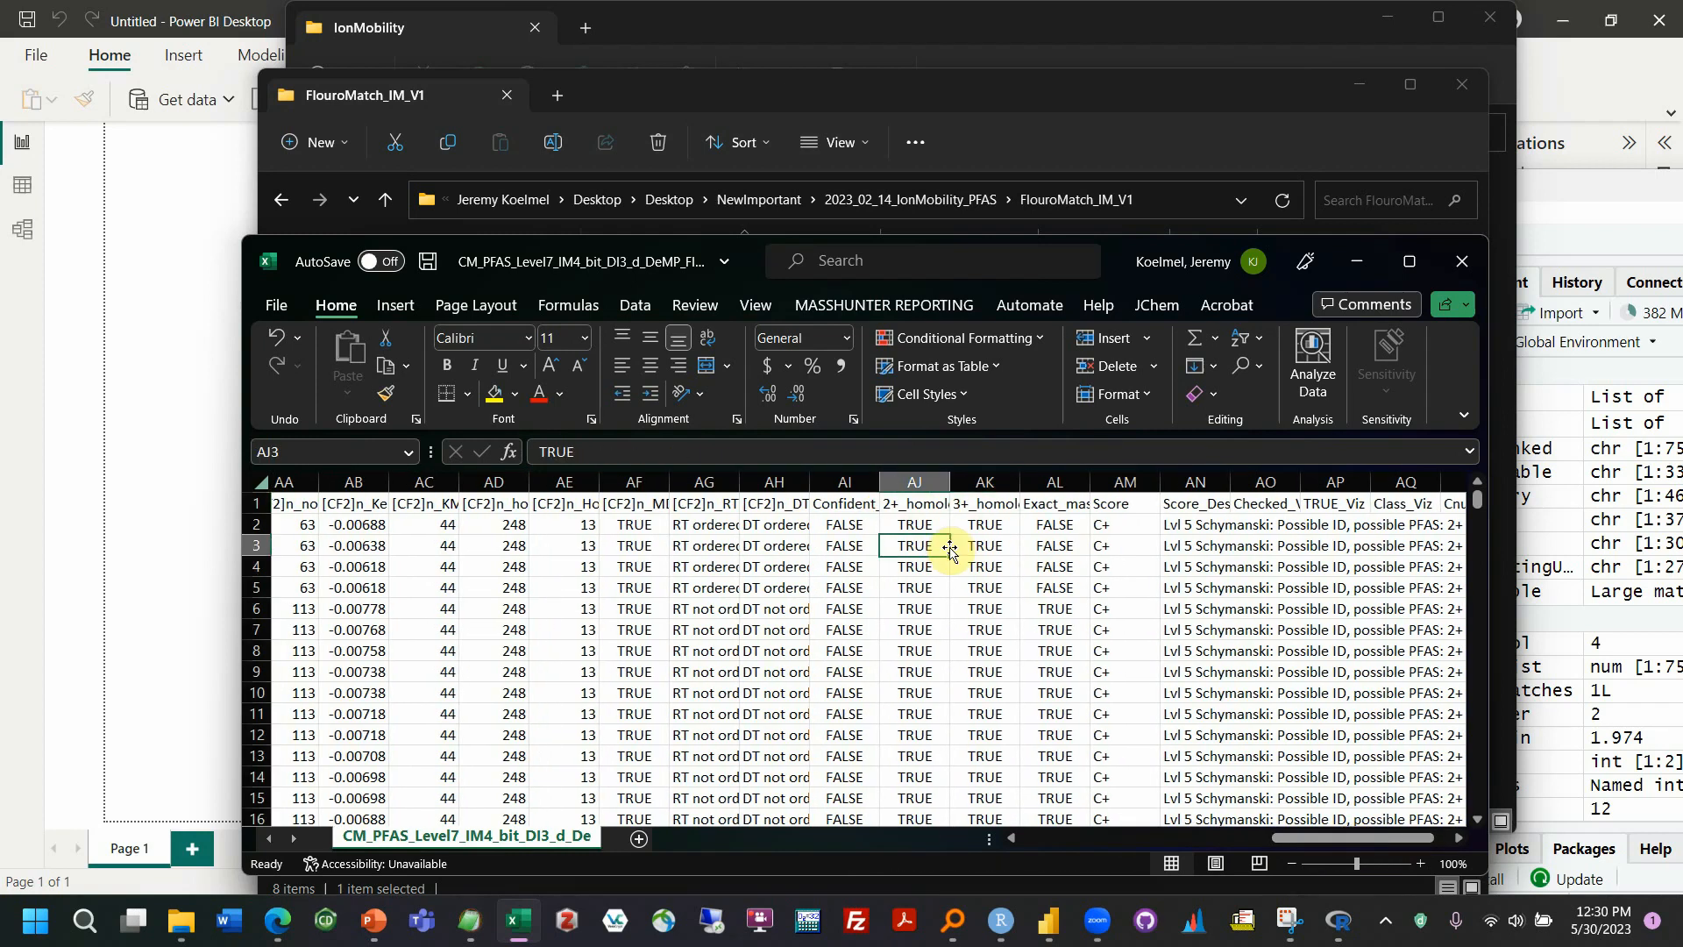
{"action": "left_click", "coordinate": [847, 502]}
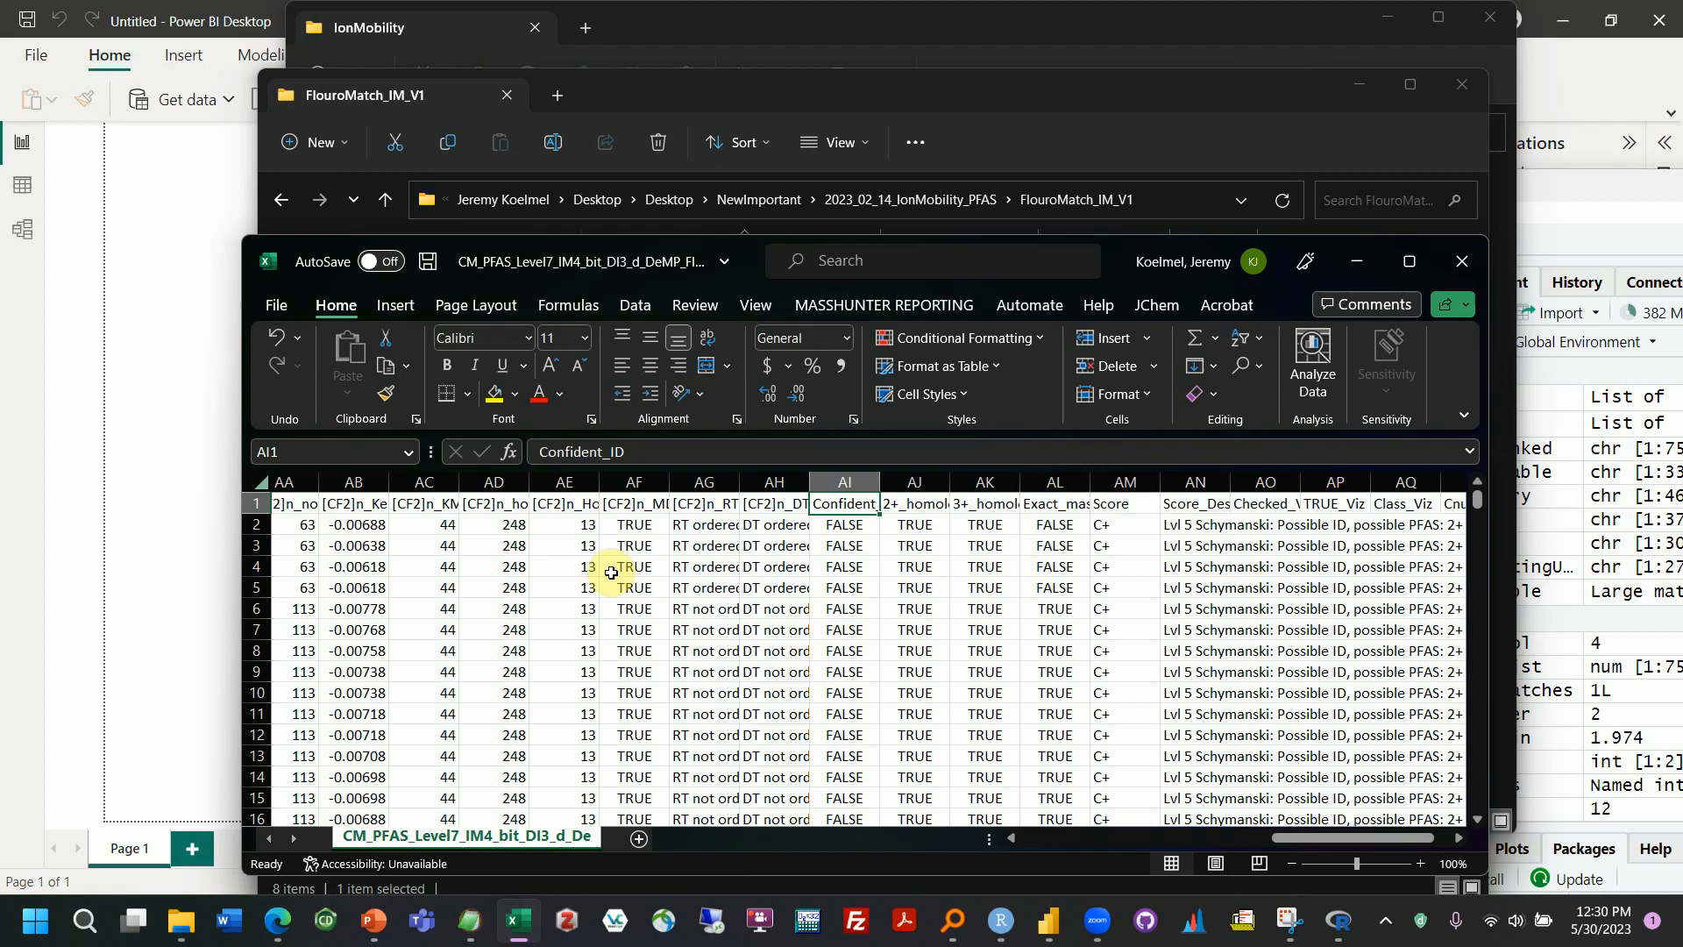
Examine the CF2 series columns, including [CF2]n_homologous_series and [CF2]n_KMD_Group
{"action": "left_click", "coordinate": [572, 501]}
{"action": "left_click_drag", "start_coordinate": [568, 525], "coordinate": [540, 647]}
{"action": "left_click", "coordinate": [494, 507]}
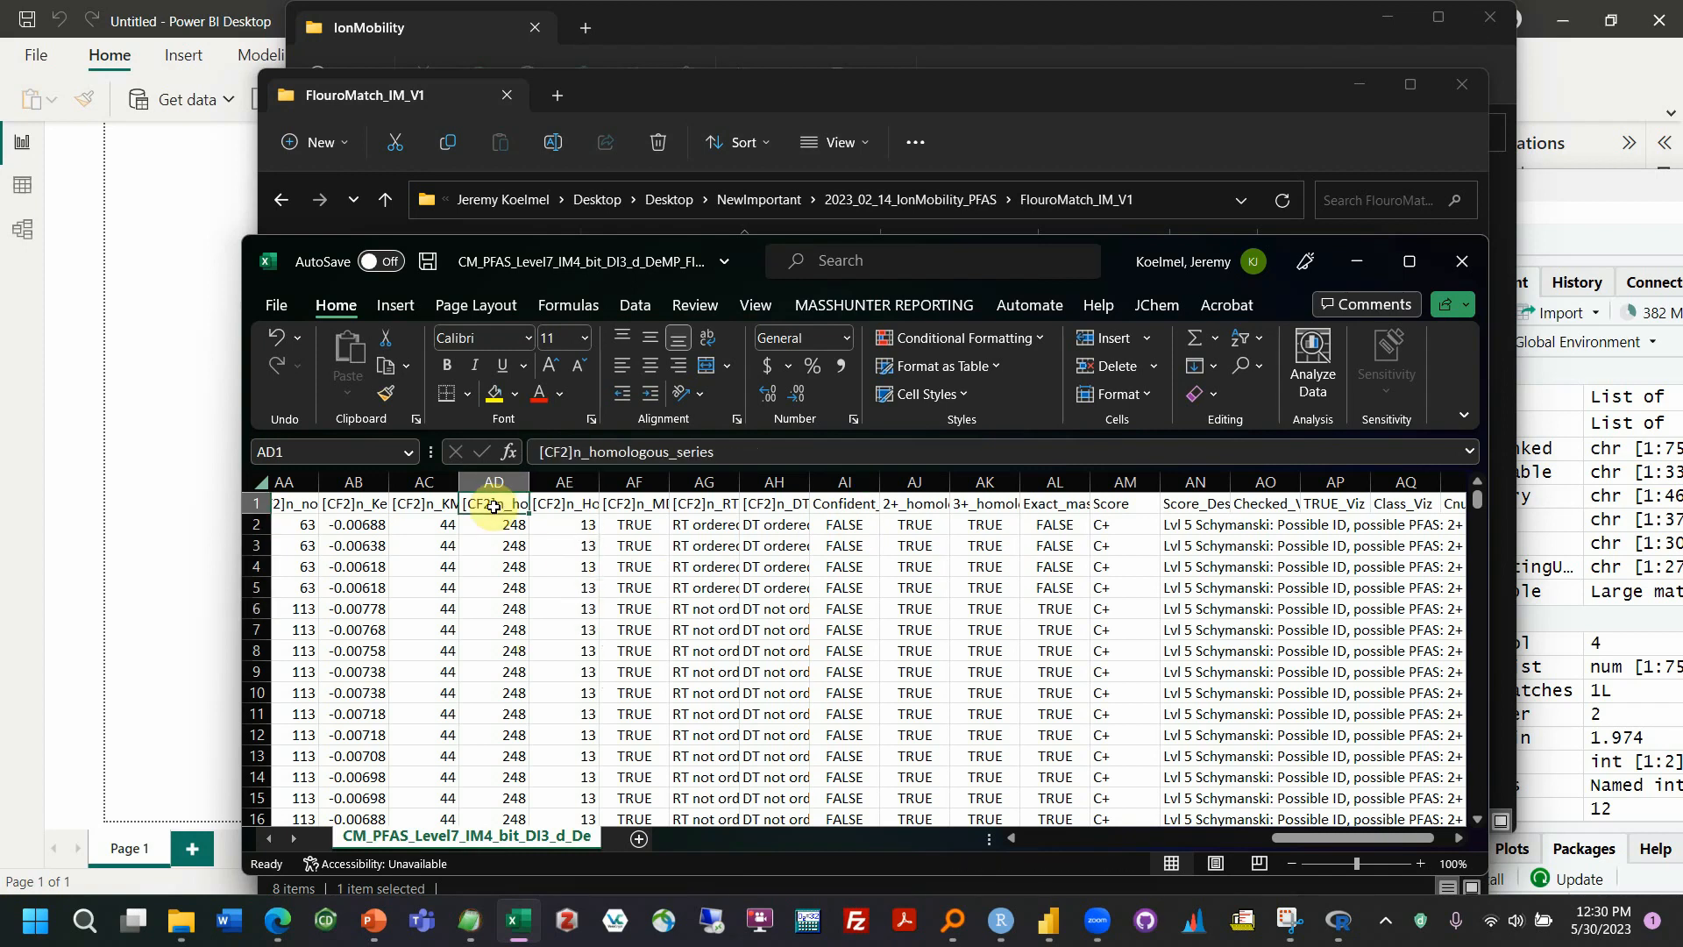
{"action": "left_click", "coordinate": [436, 503]}
Return to the sheet's first columns, then save and close the results CSV
{"action": "left_click_drag", "start_coordinate": [1287, 843], "coordinate": [1096, 840]}
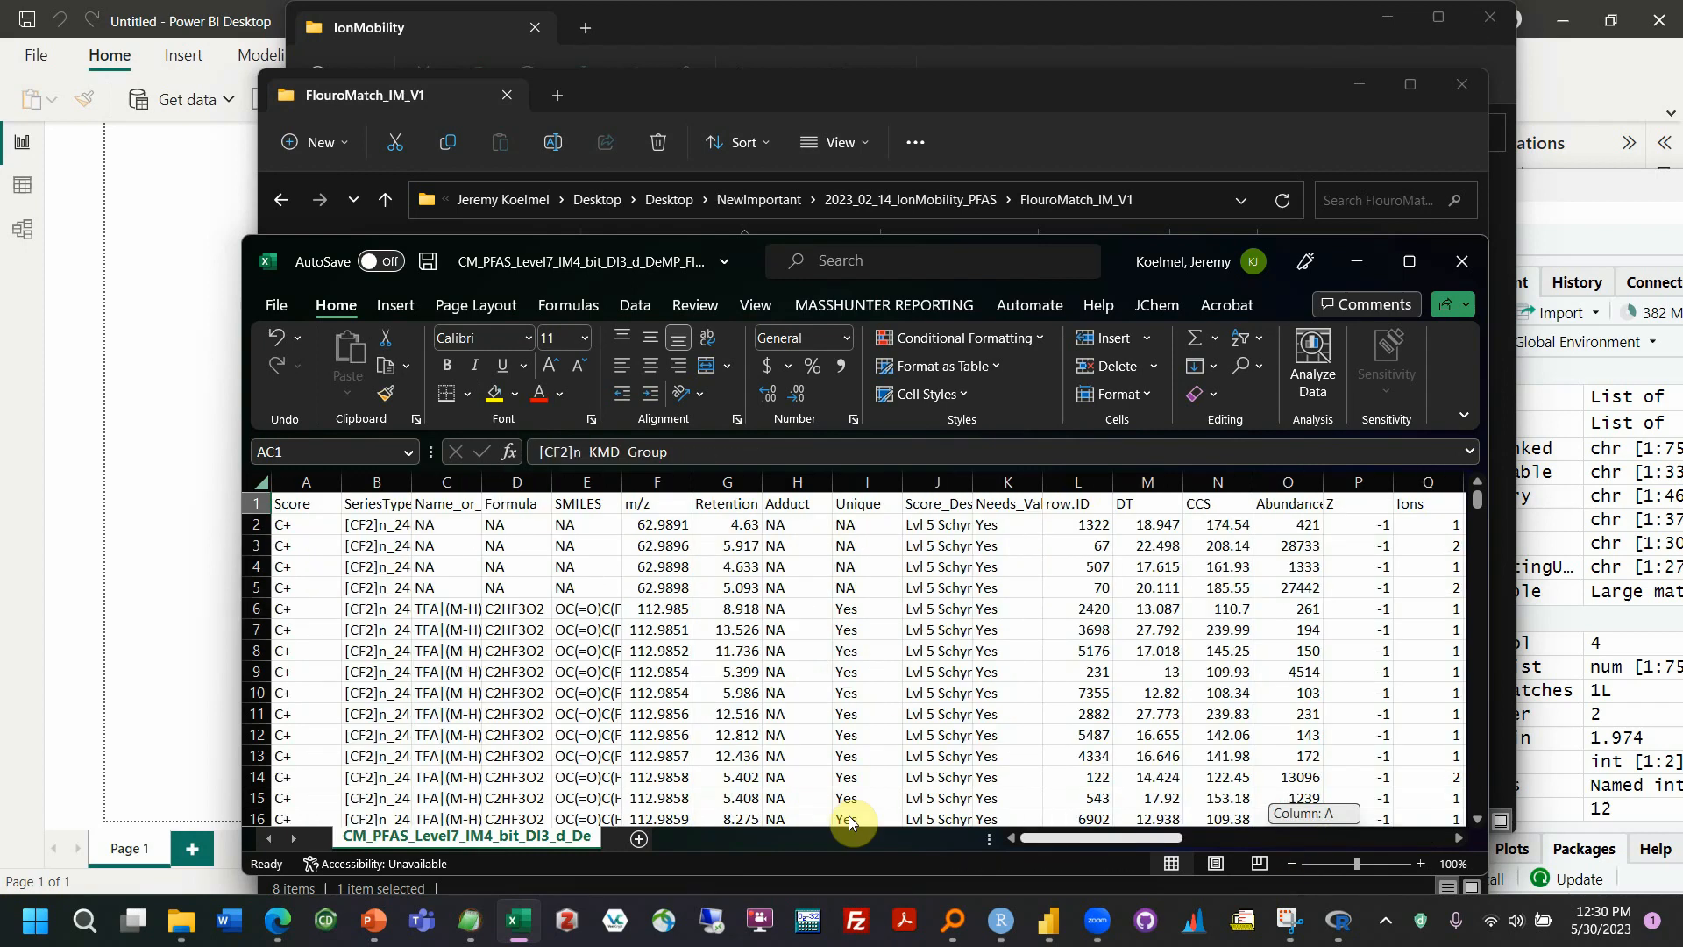
{"action": "left_click", "coordinate": [443, 545]}
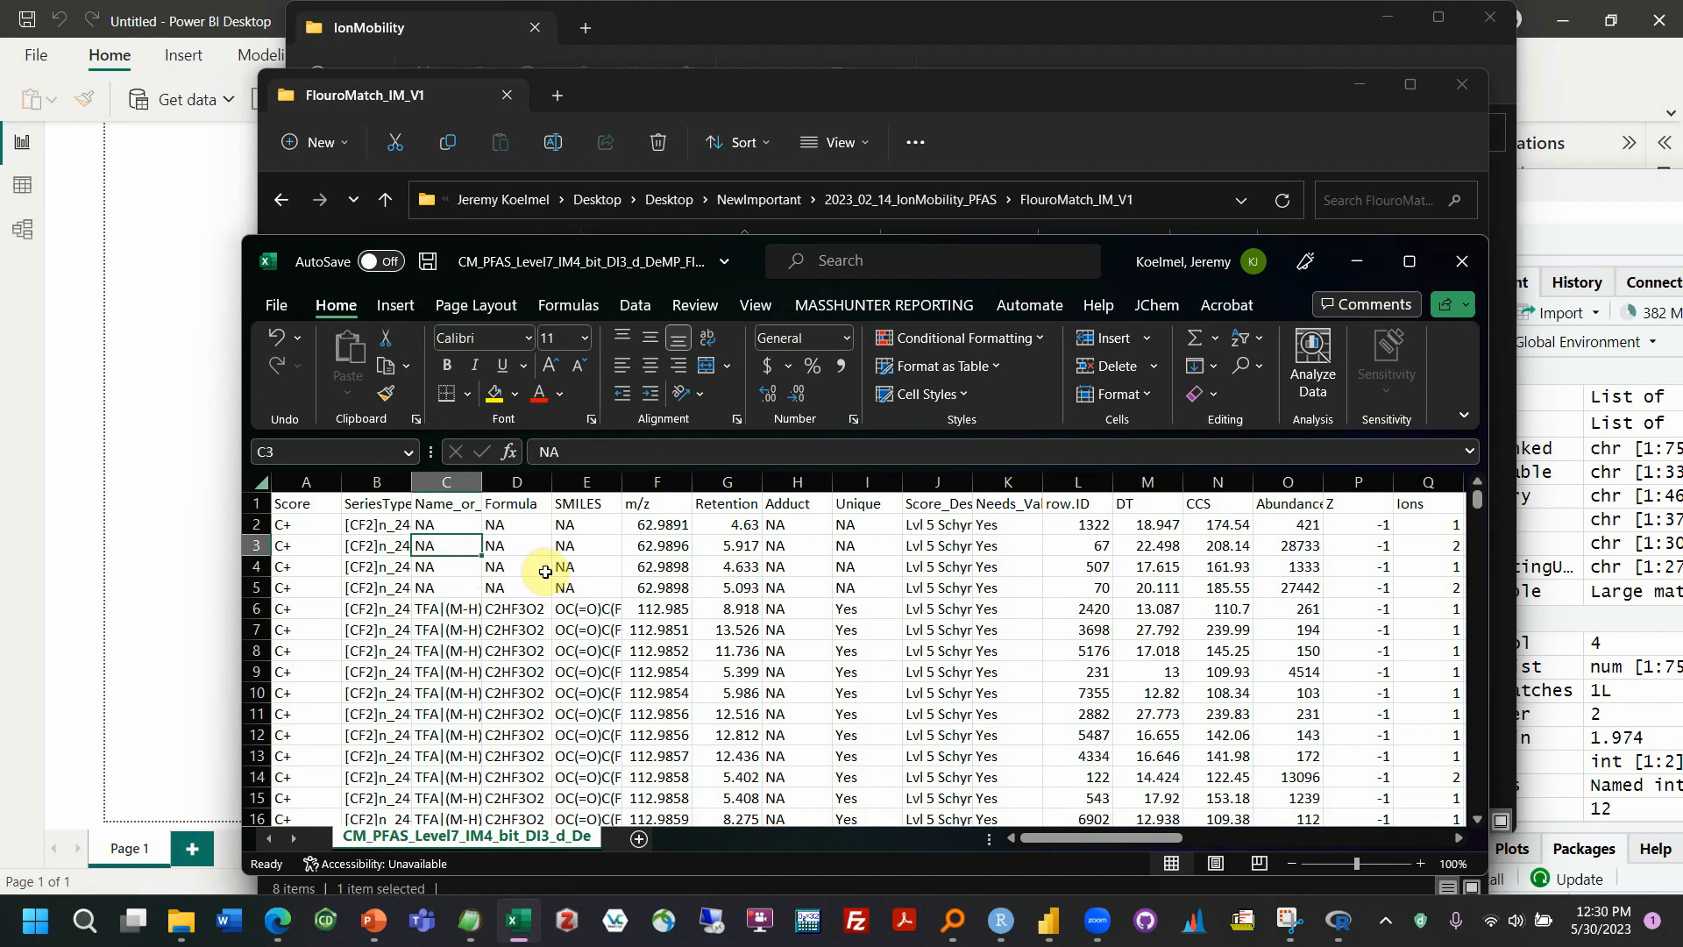
{"action": "key", "text": "ctrl+s"}
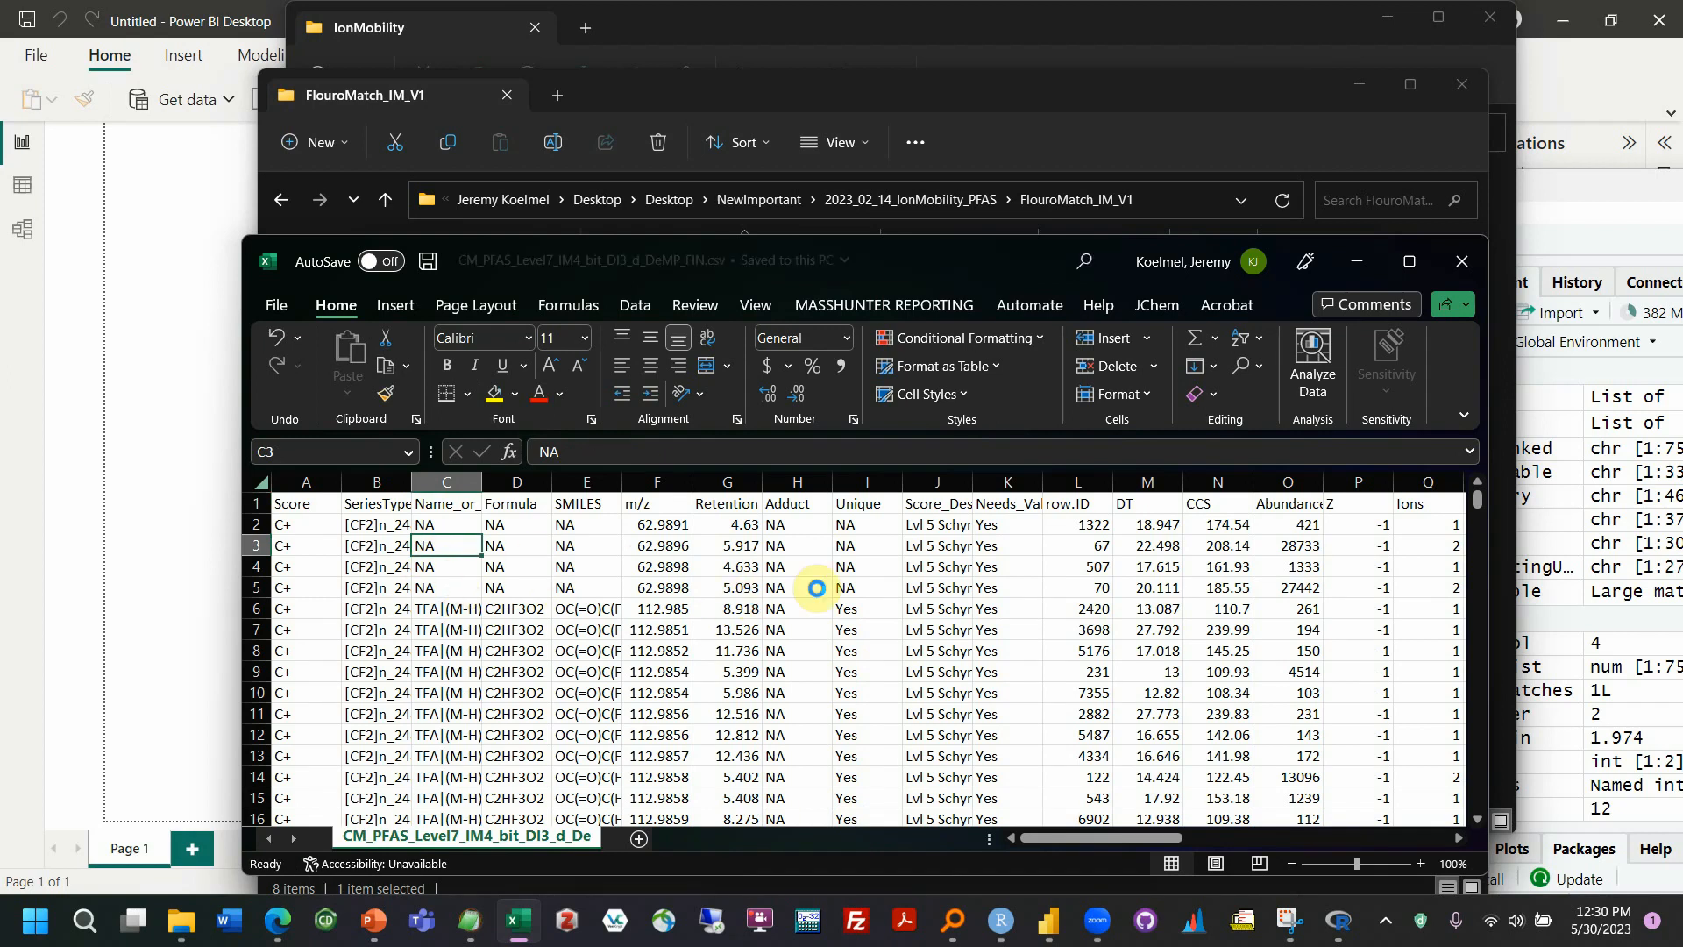
{"action": "left_click", "coordinate": [1461, 261]}
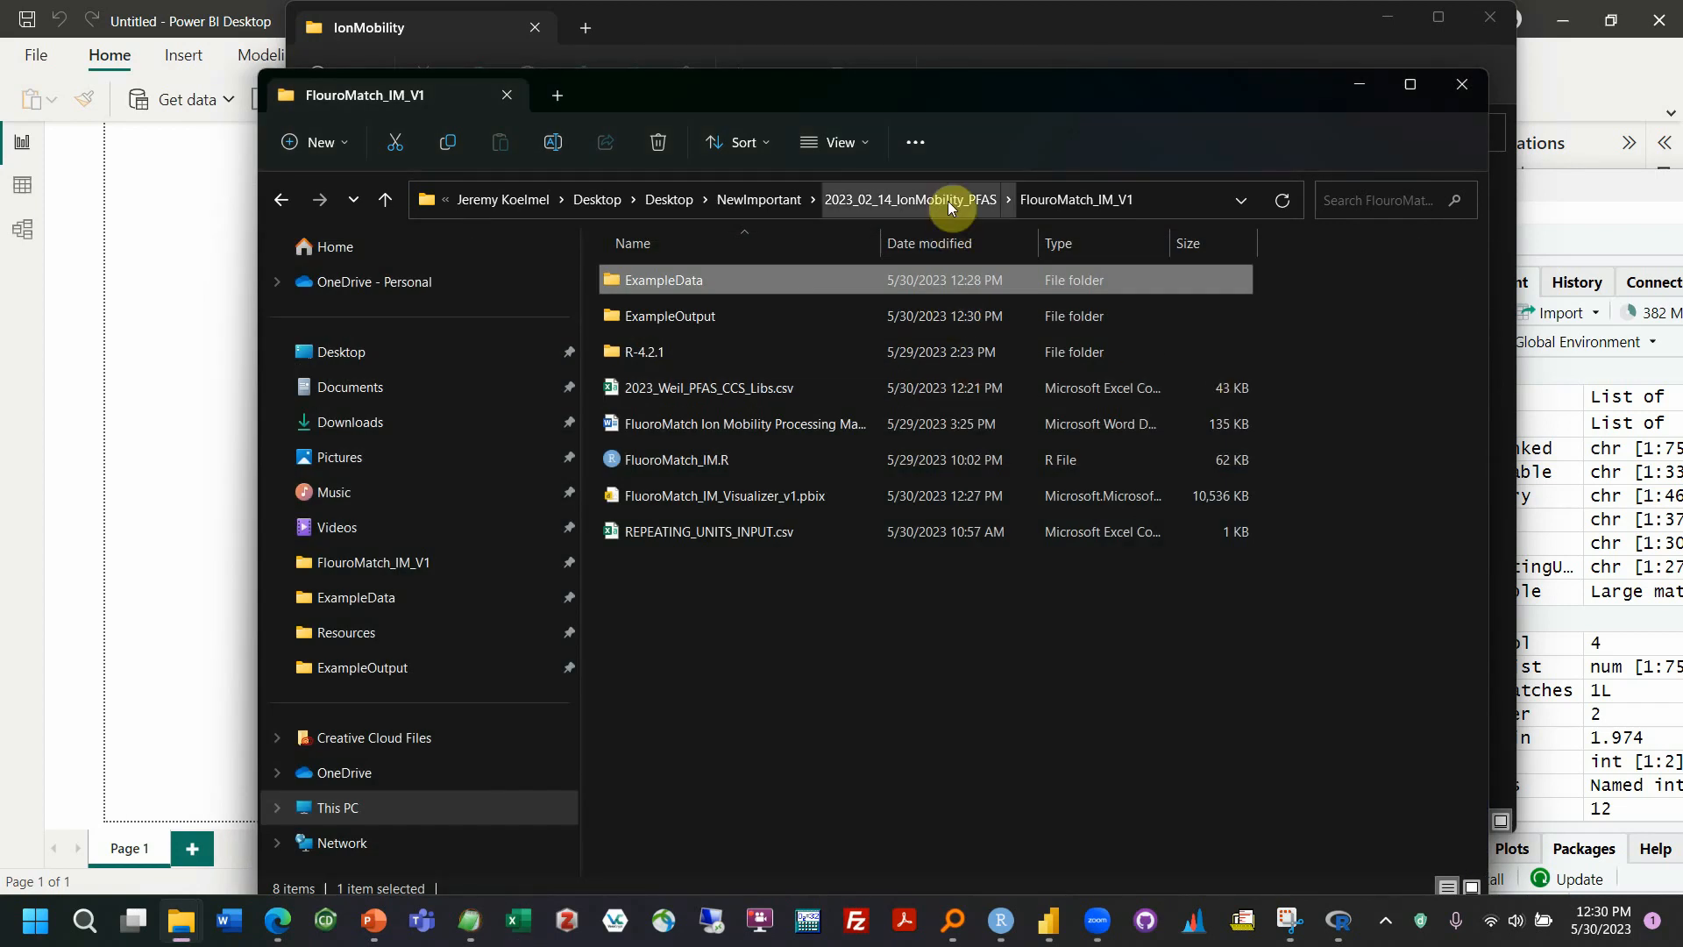
Open FluoroMatch_IM_Visualizer_v1.pbix in Power BI Desktop and bring up its data source settings
{"action": "left_click", "coordinate": [773, 496]}
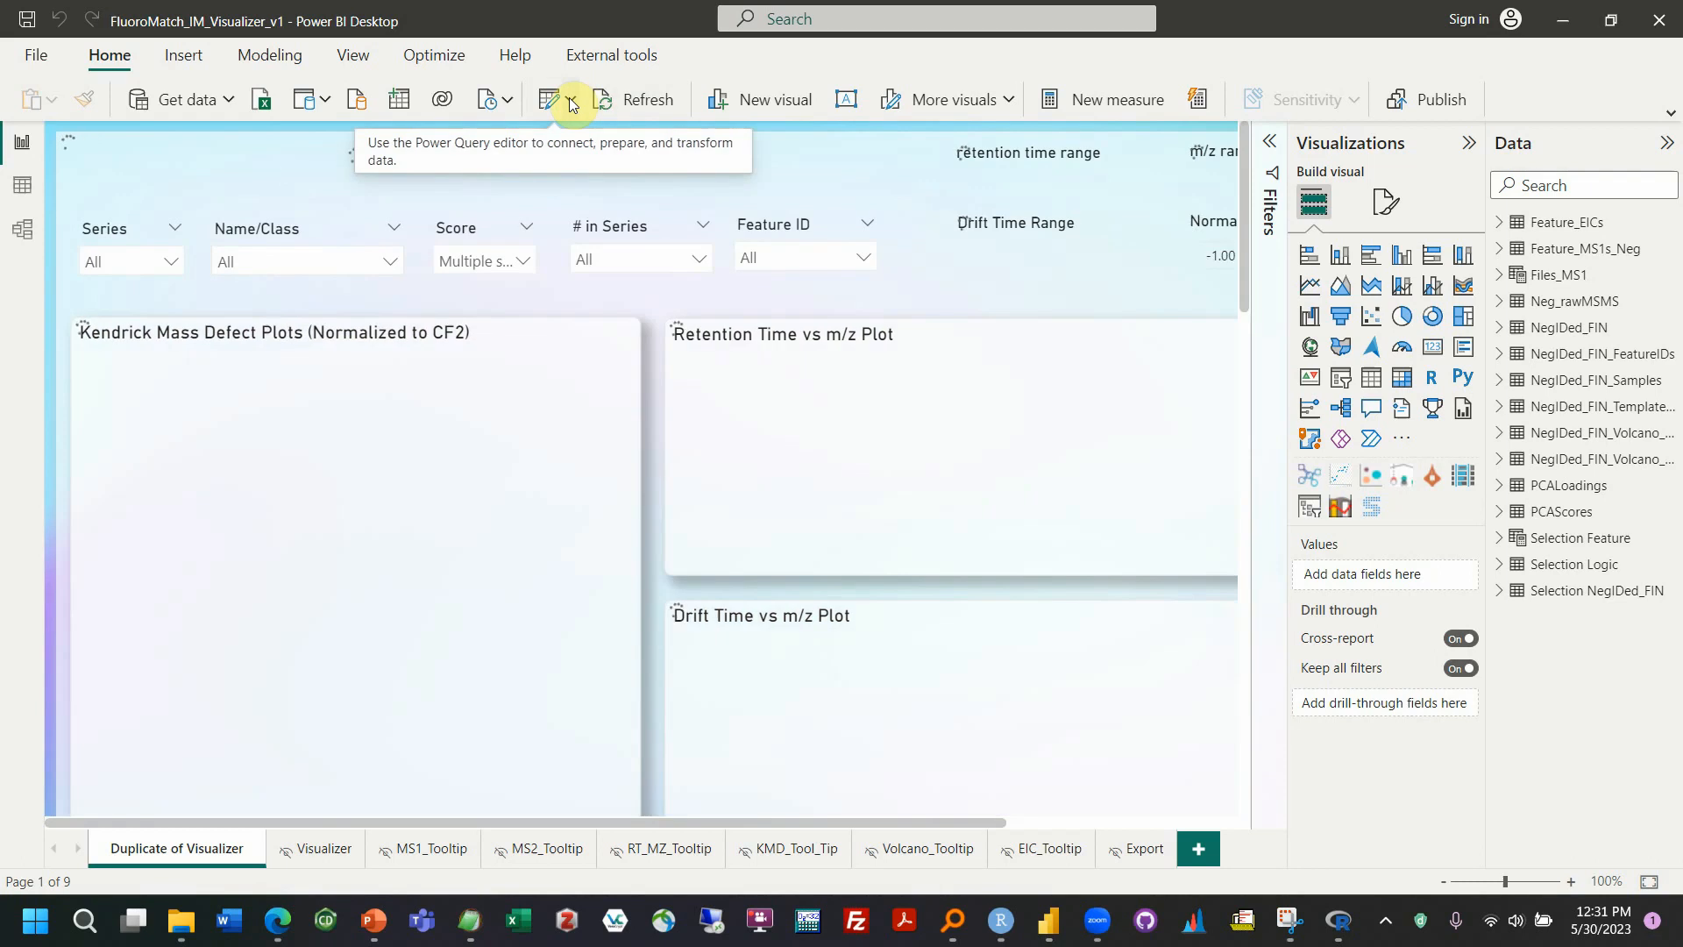
{"action": "left_click", "coordinate": [571, 105]}
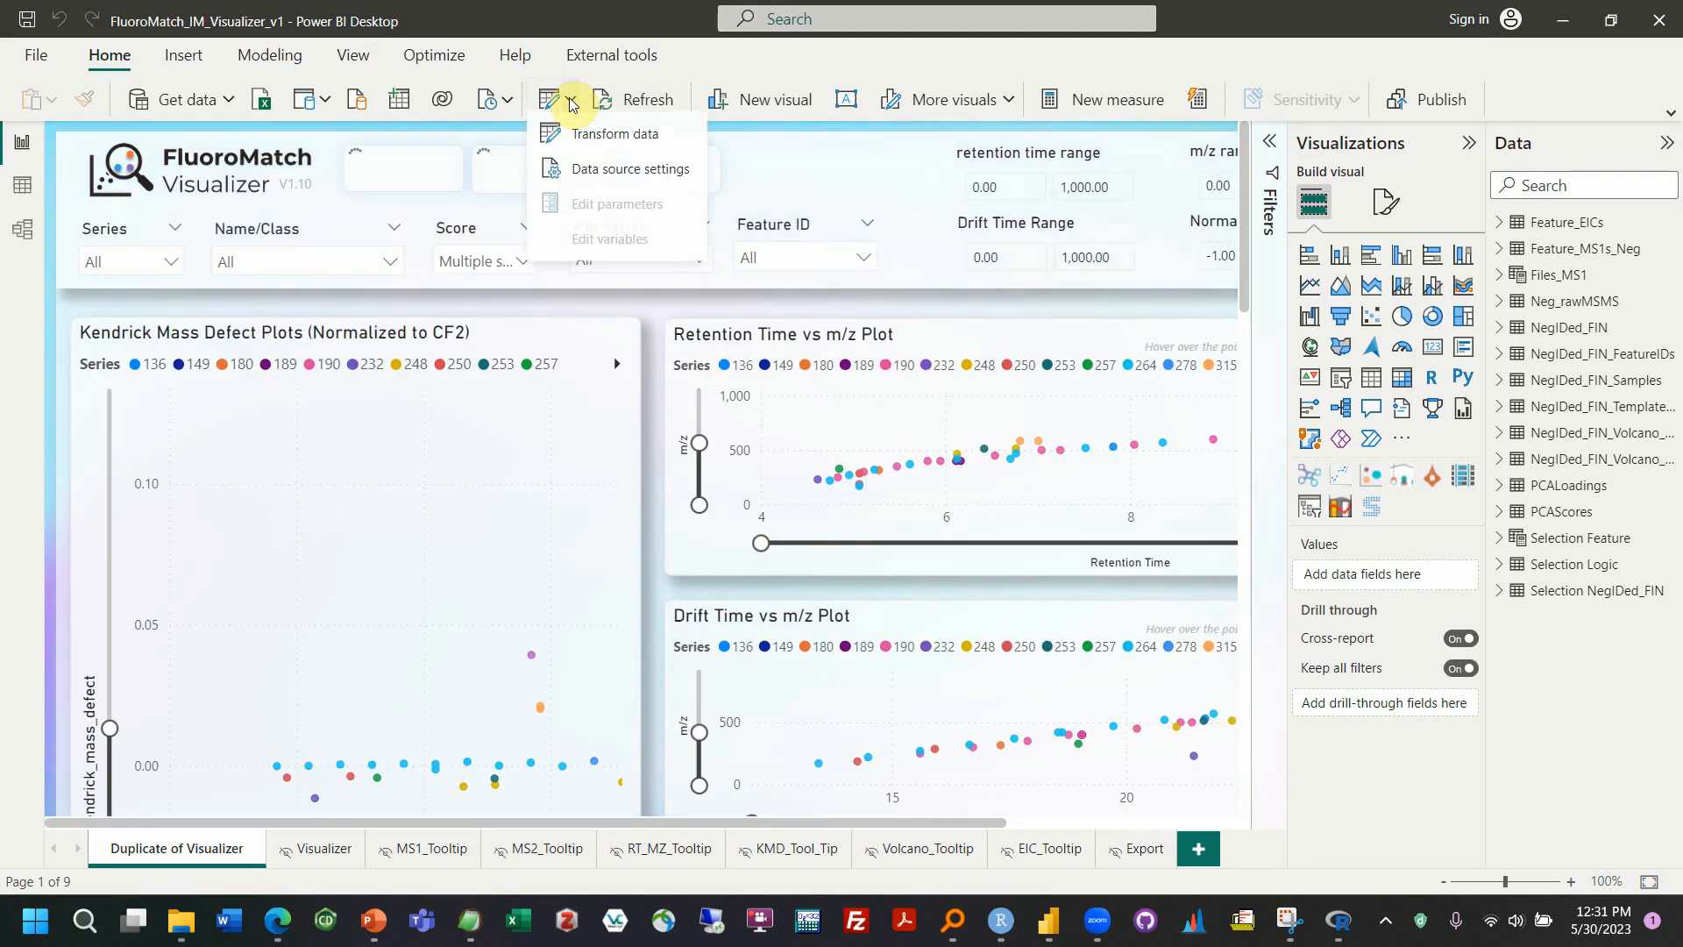
{"action": "left_click", "coordinate": [593, 190]}
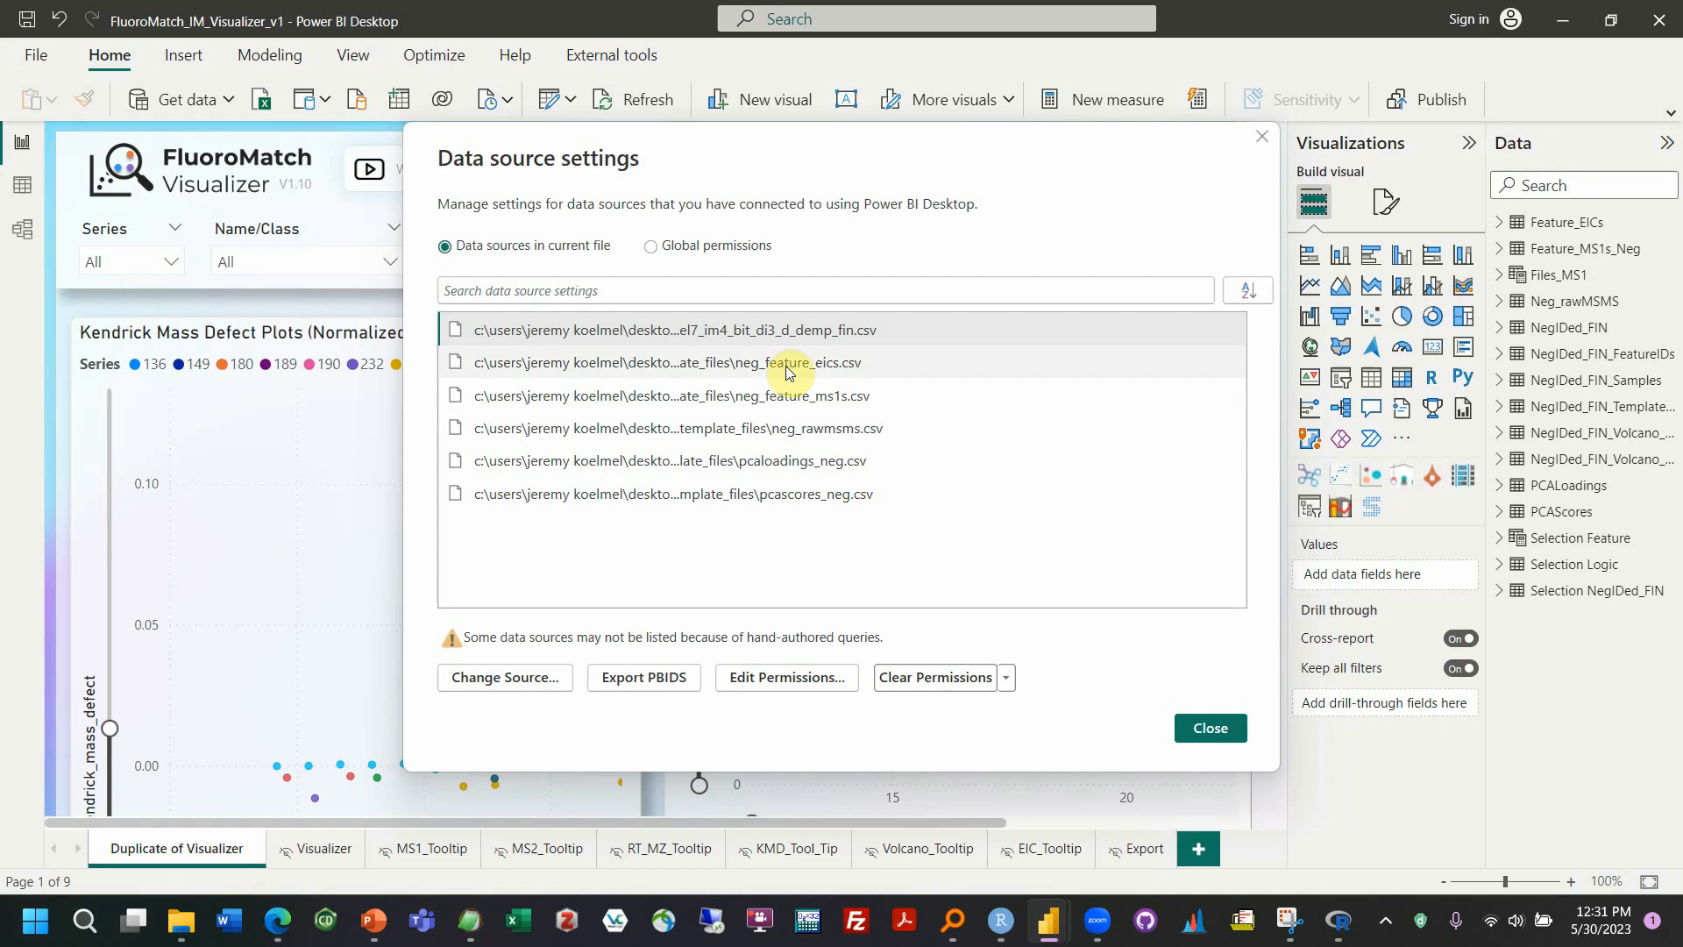
Go through the report's listed CSV data sources and check the path of cm_pfas_level7_im4_bit_di3_d_demp_fin.csv
{"action": "left_click", "coordinate": [775, 399]}
{"action": "left_click", "coordinate": [763, 463]}
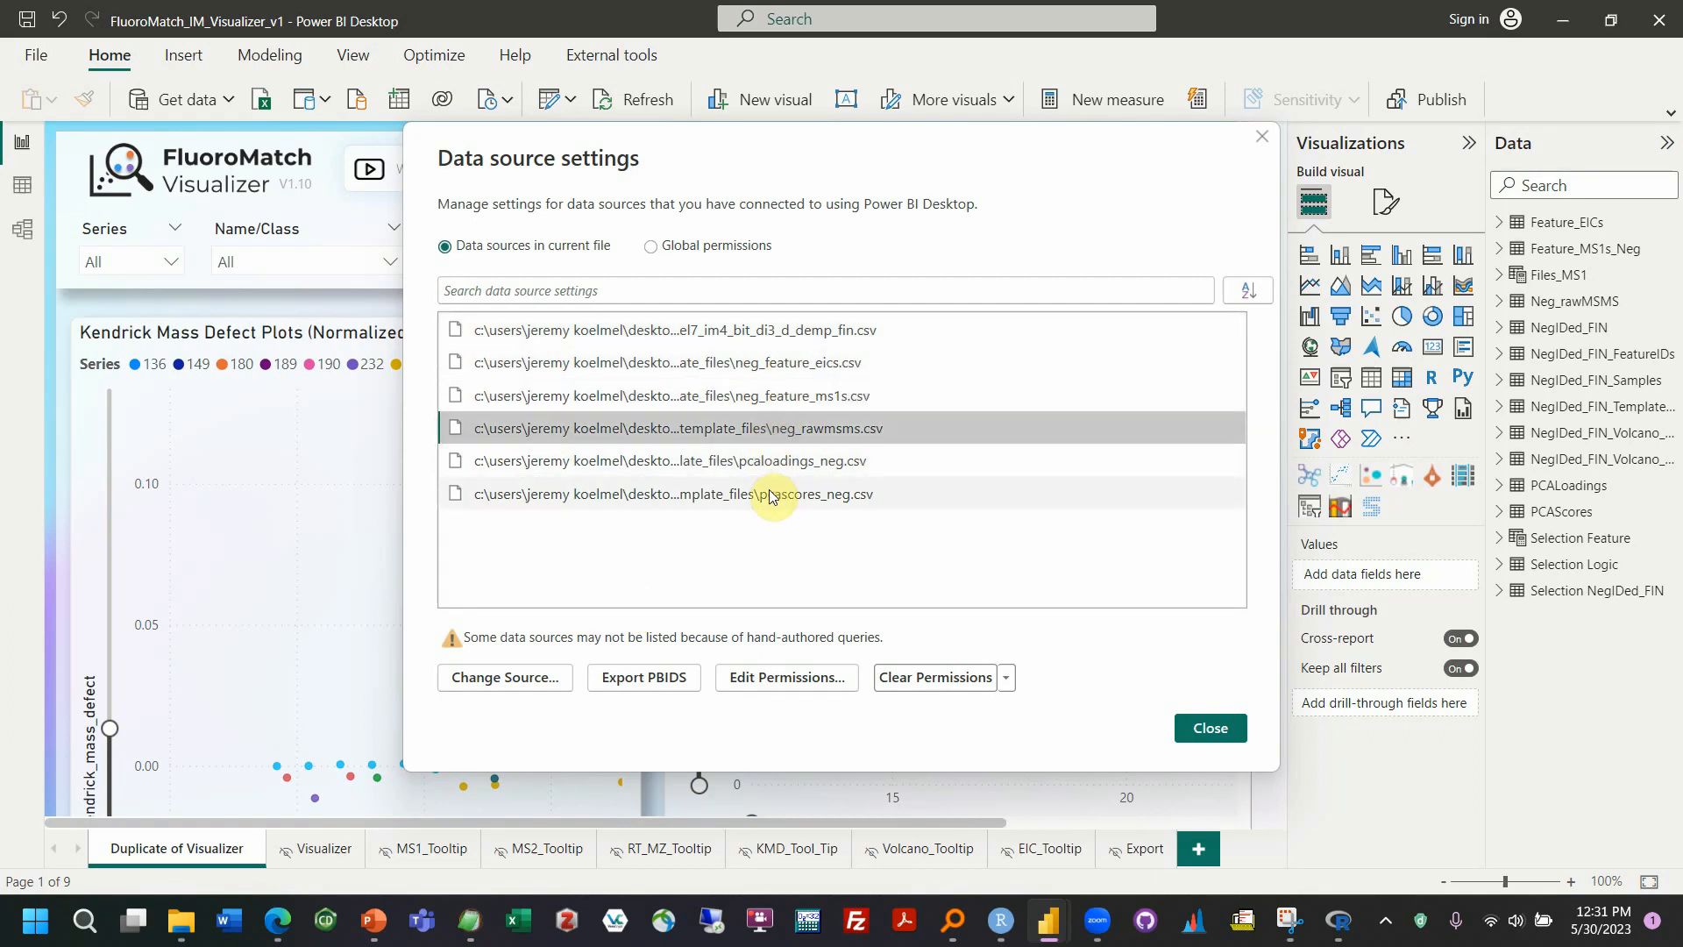
{"action": "left_click", "coordinate": [772, 493]}
{"action": "left_click", "coordinate": [789, 370]}
{"action": "left_click", "coordinate": [771, 396]}
{"action": "left_click", "coordinate": [775, 427]}
{"action": "left_click", "coordinate": [775, 460]}
{"action": "left_click", "coordinate": [772, 495]}
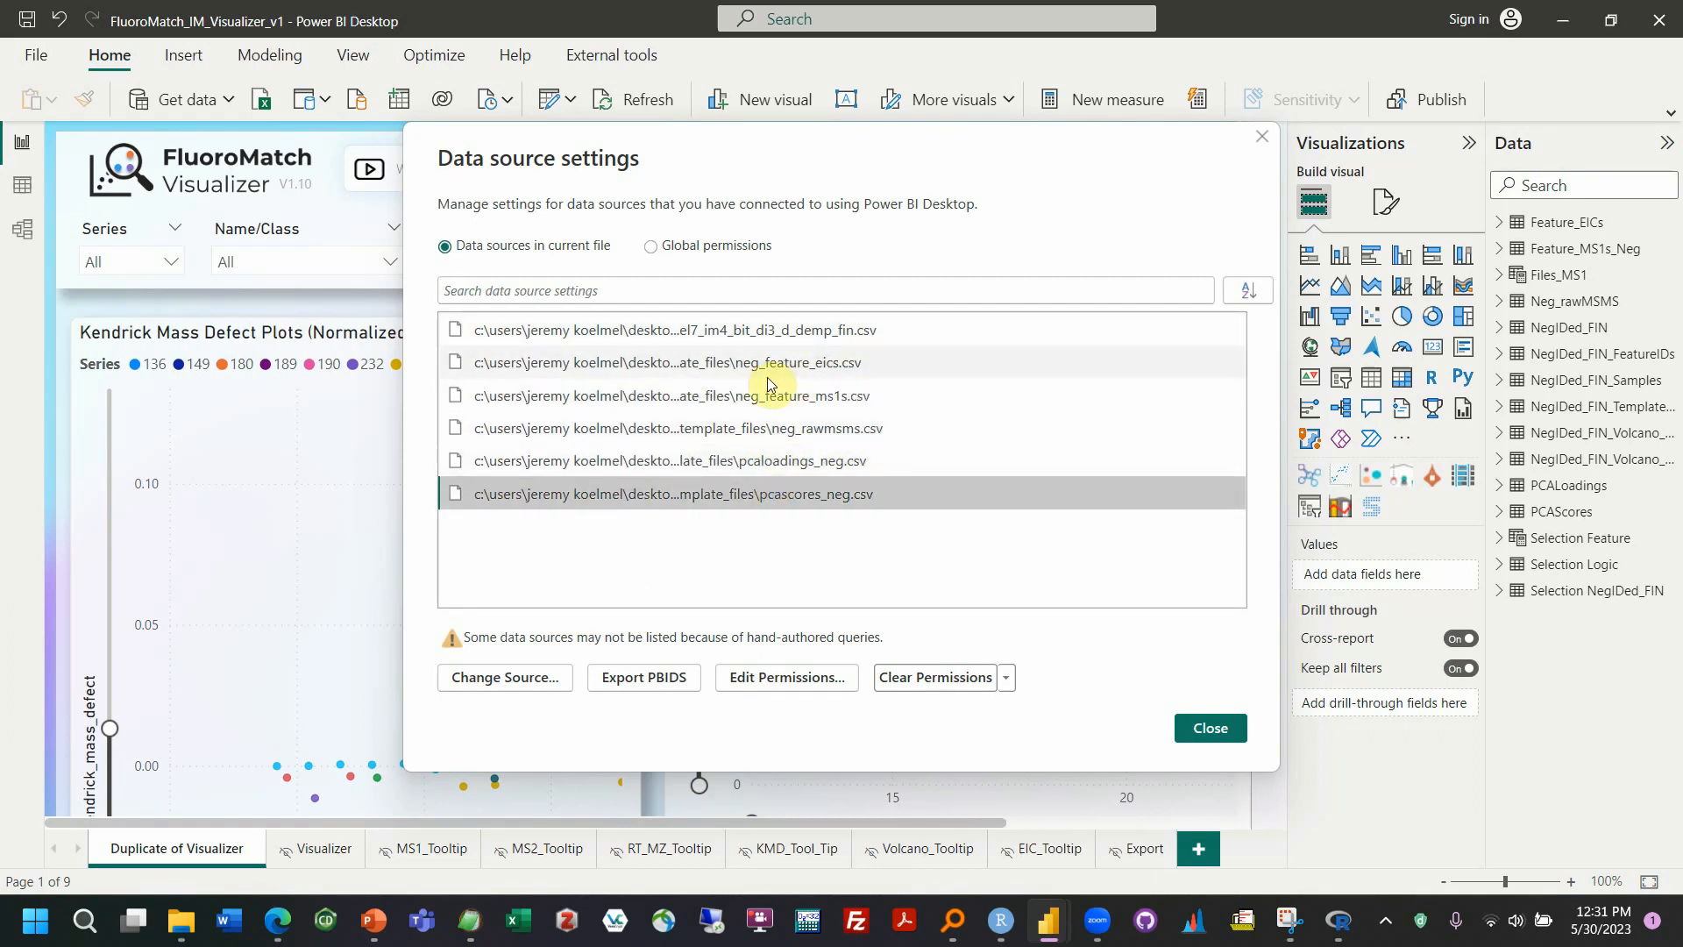
{"action": "left_click", "coordinate": [745, 333]}
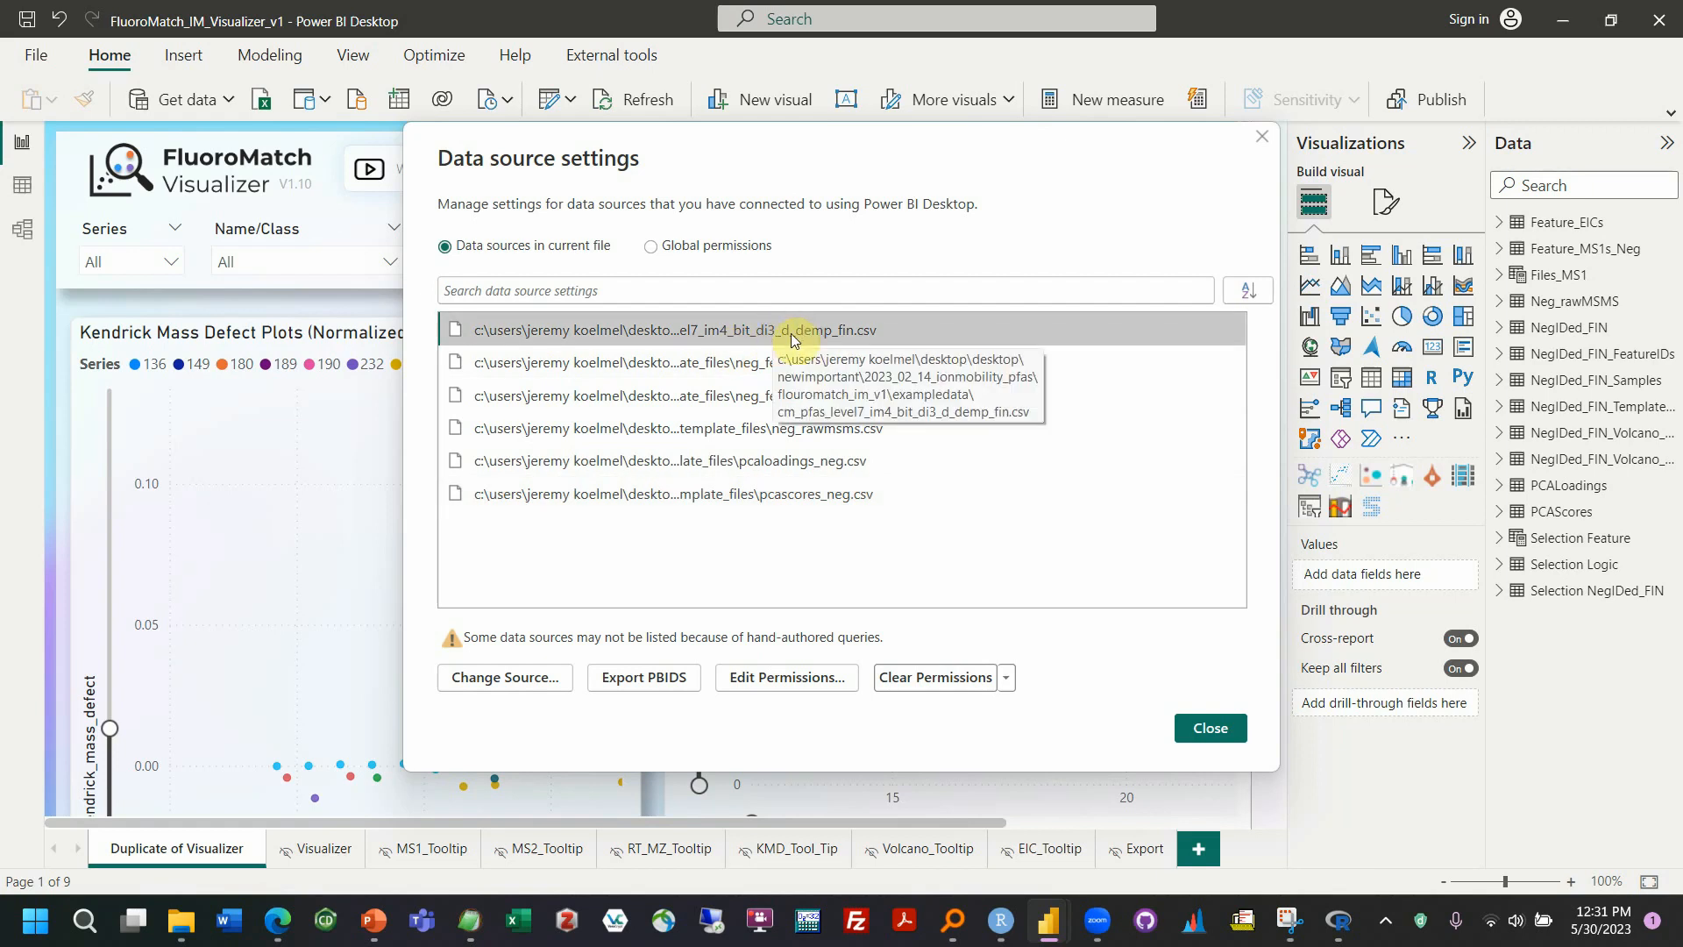
Change the source of cm_pfas_level7_im4_bit_di3_d_demp_fin.csv to CM_PFAS_Level7_IM4_bit_DI3_d_DeMP_FIN.csv in FlouroMatch_IM_V1's ExampleOutput folder
{"action": "left_click", "coordinate": [495, 676]}
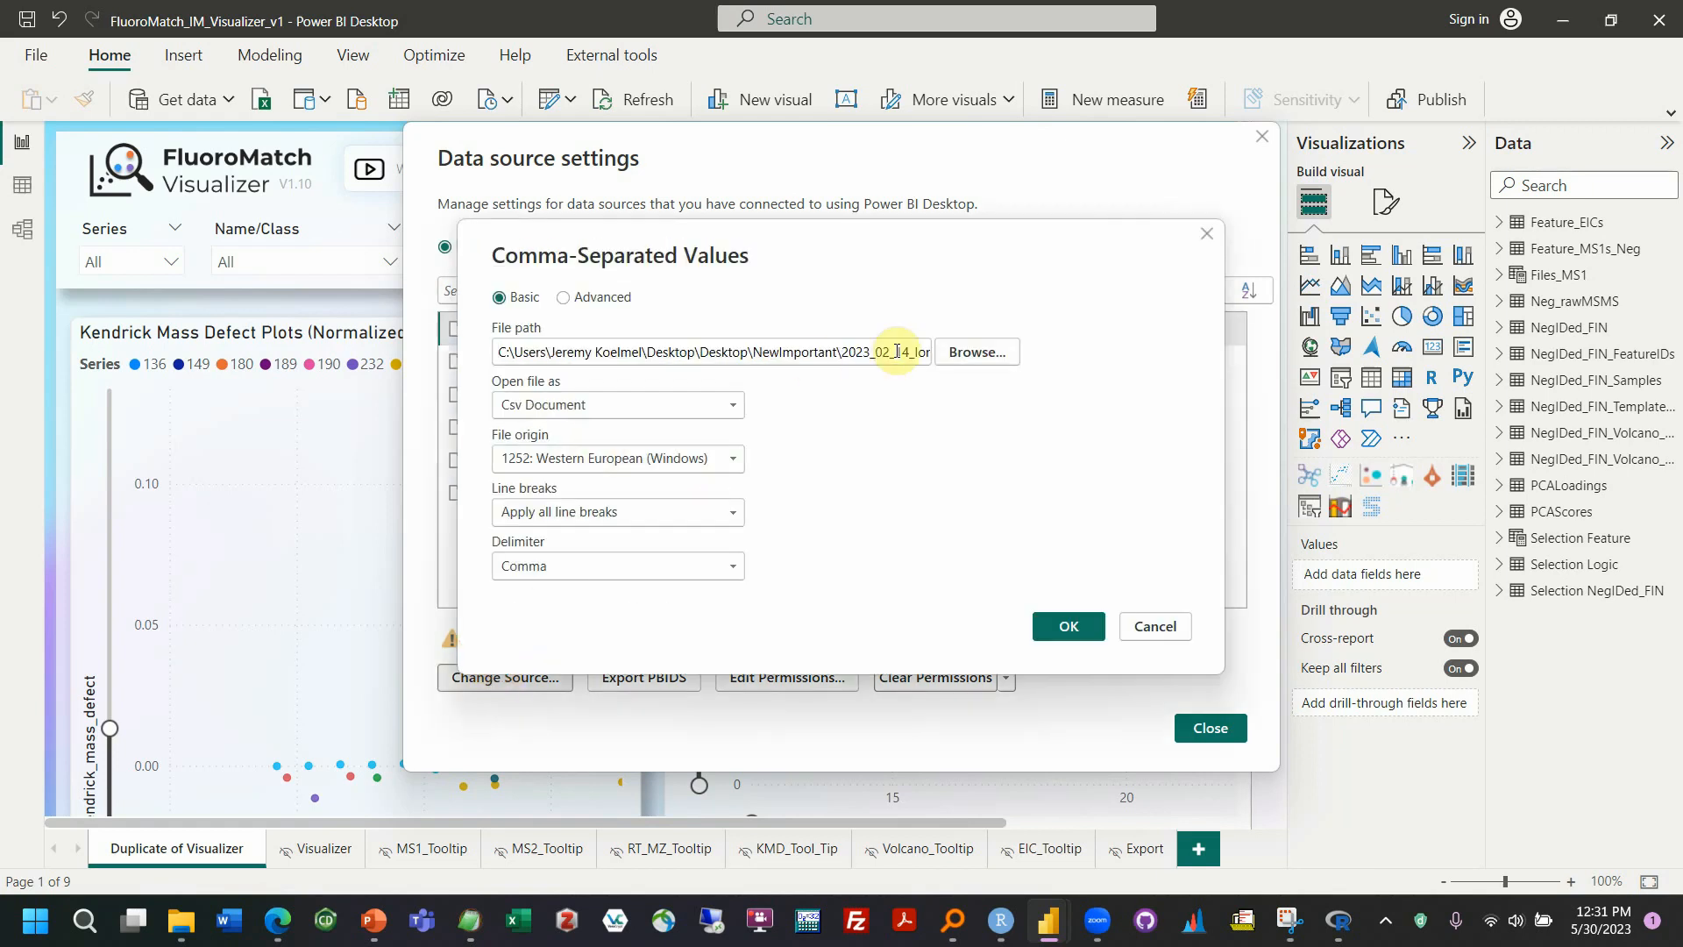
{"action": "left_click", "coordinate": [956, 355]}
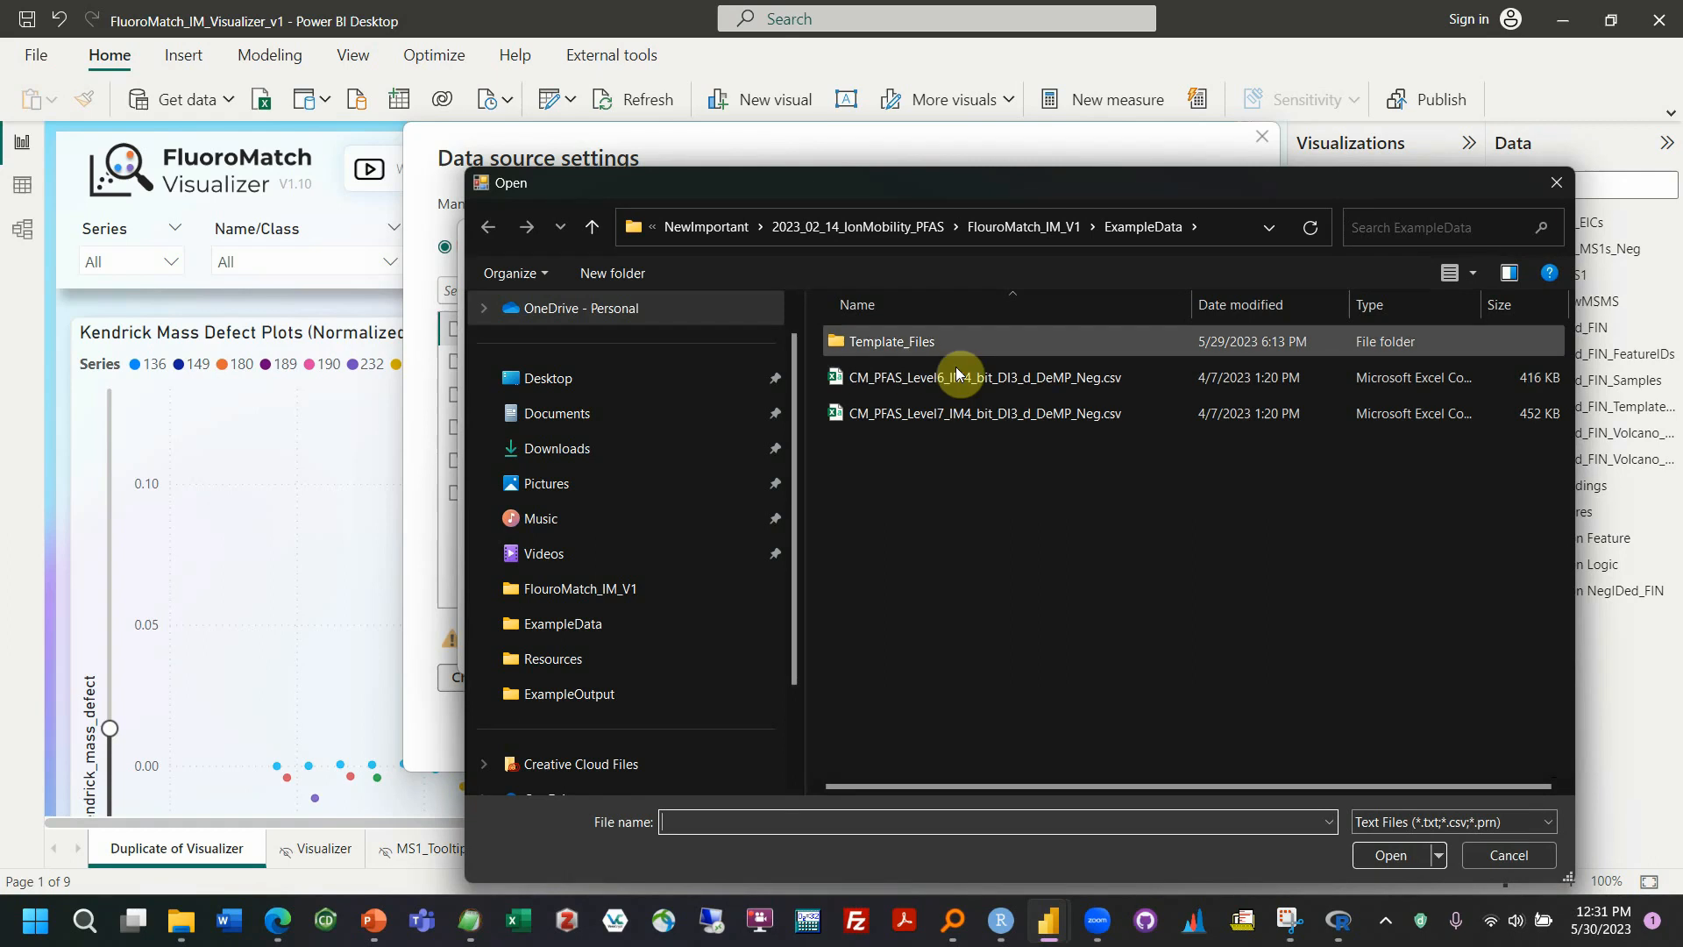
{"action": "left_click", "coordinate": [1018, 226]}
{"action": "double_click", "coordinate": [950, 379]}
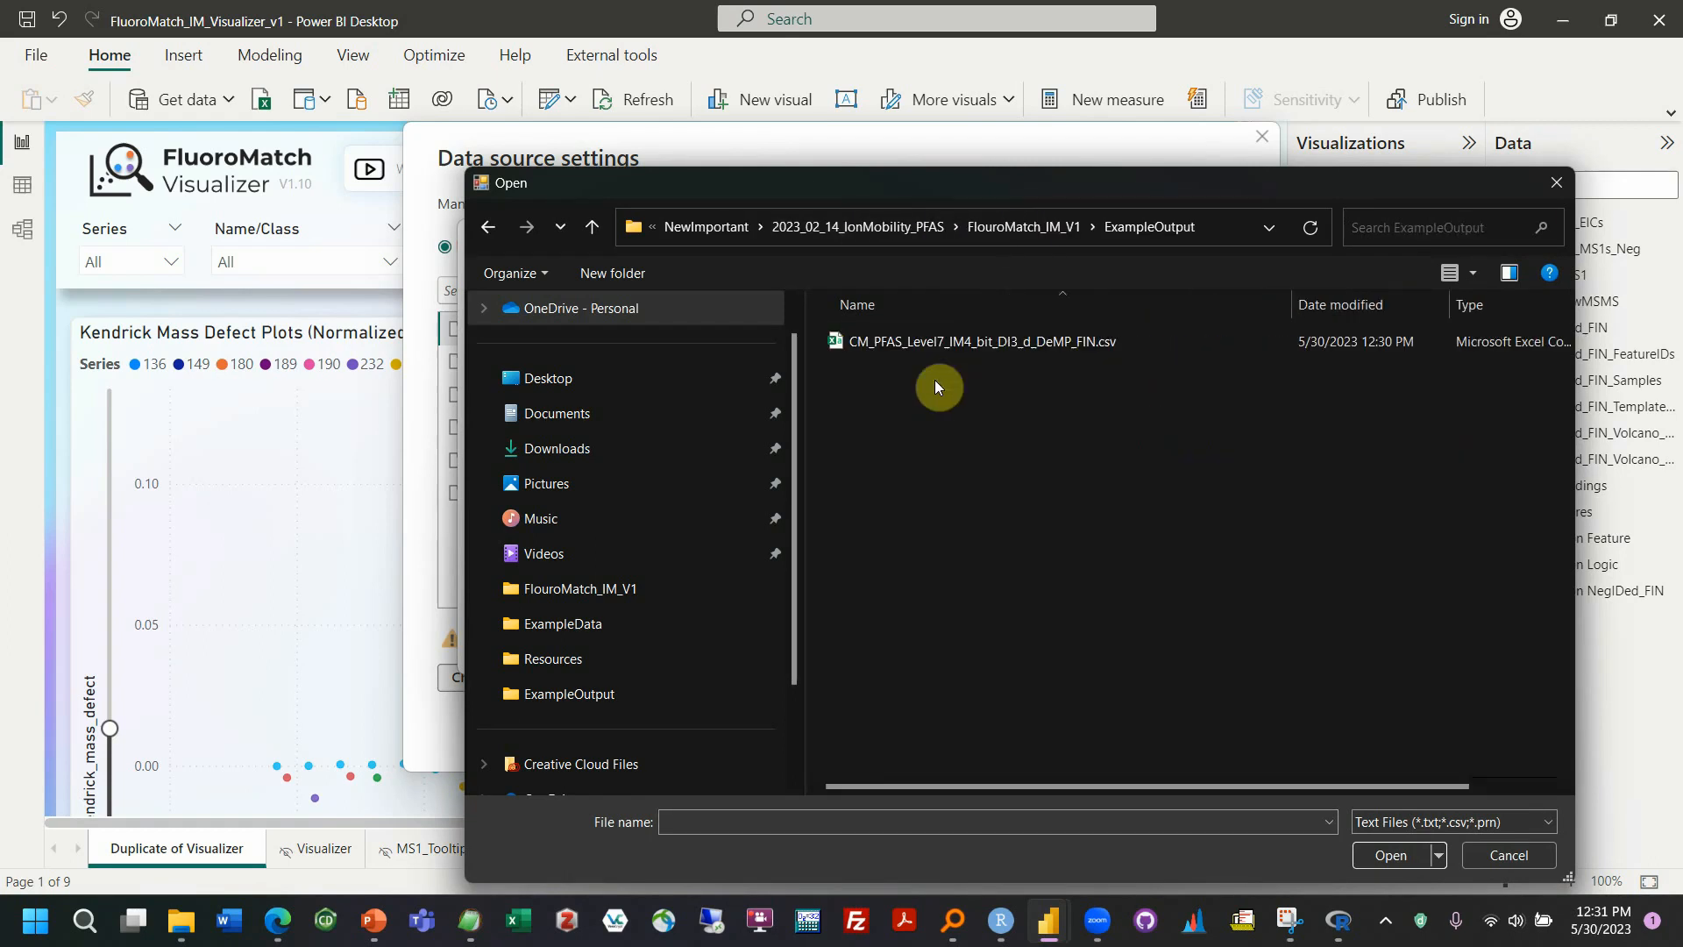
{"action": "left_click", "coordinate": [962, 341]}
{"action": "double_click", "coordinate": [962, 341]}
{"action": "left_click", "coordinate": [1066, 624]}
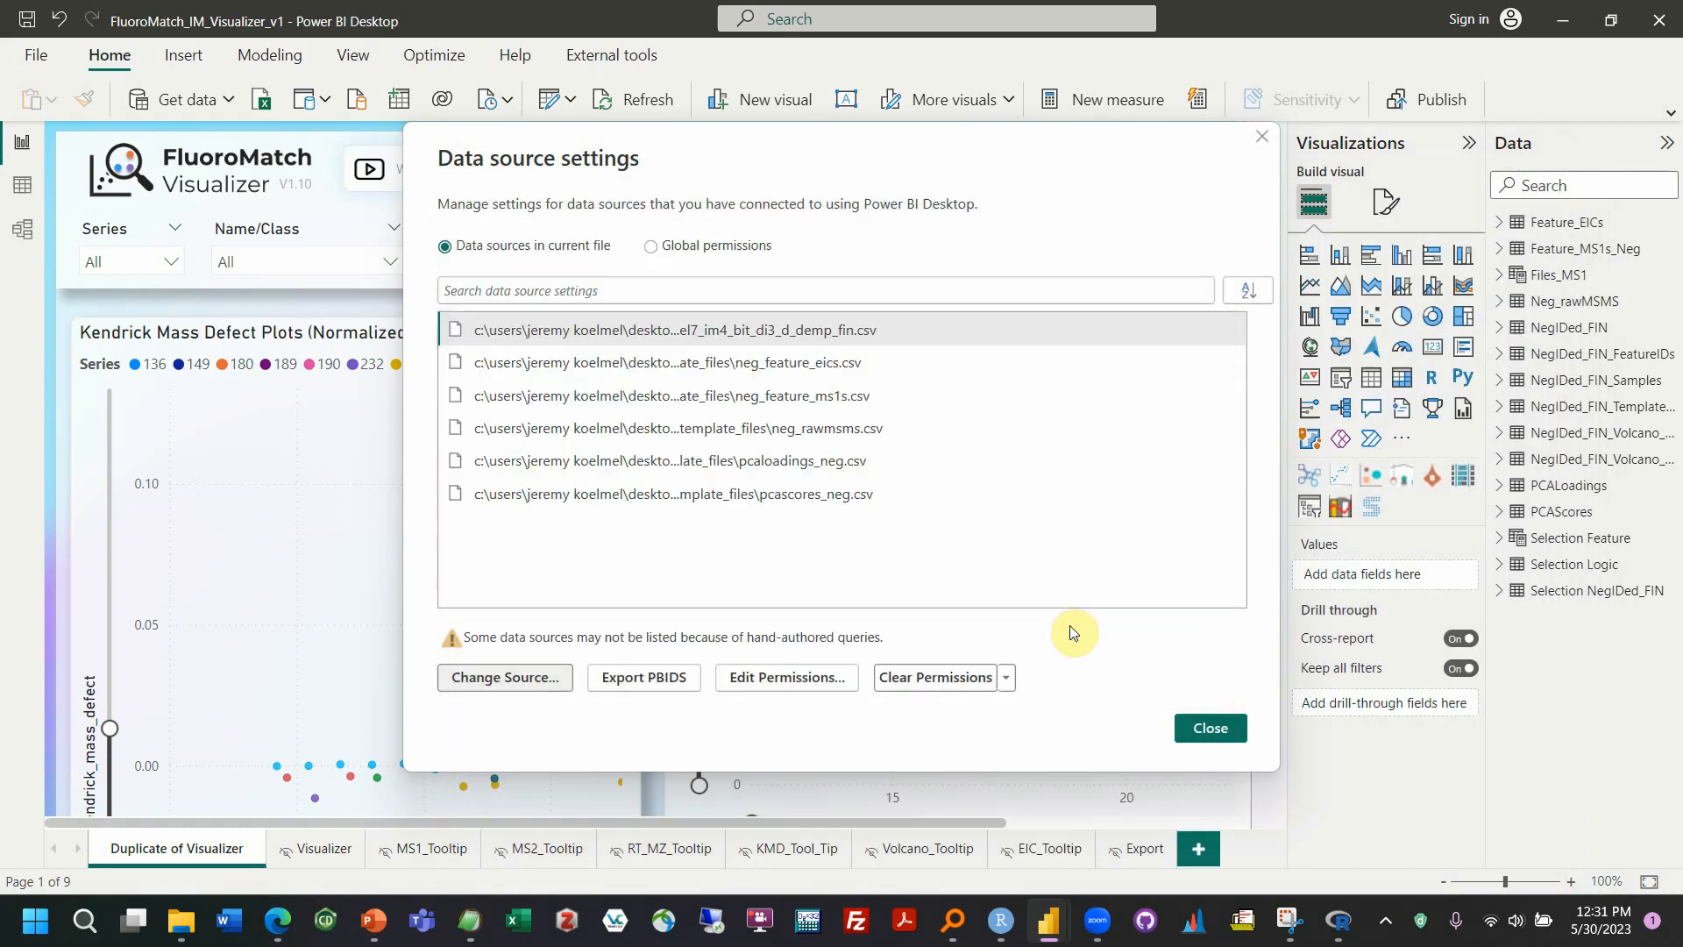
Leave the data source settings, apply the pending query changes, and dismiss the load report once the tables have loaded
{"action": "left_click", "coordinate": [1235, 730]}
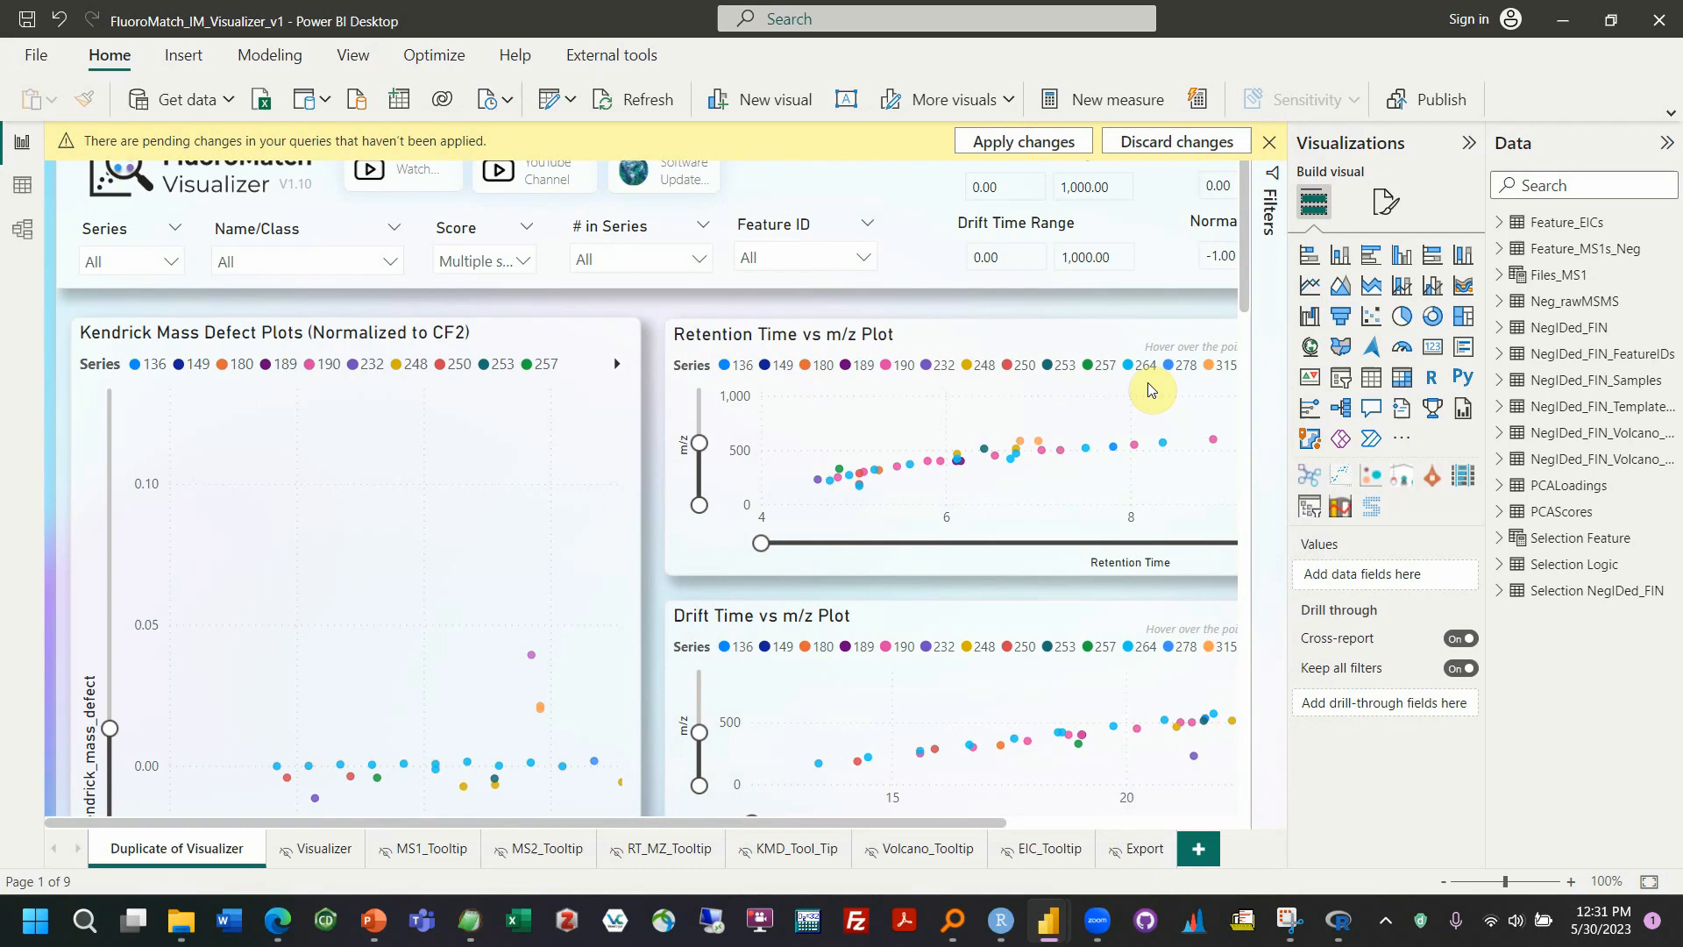
{"action": "left_click", "coordinate": [1049, 149]}
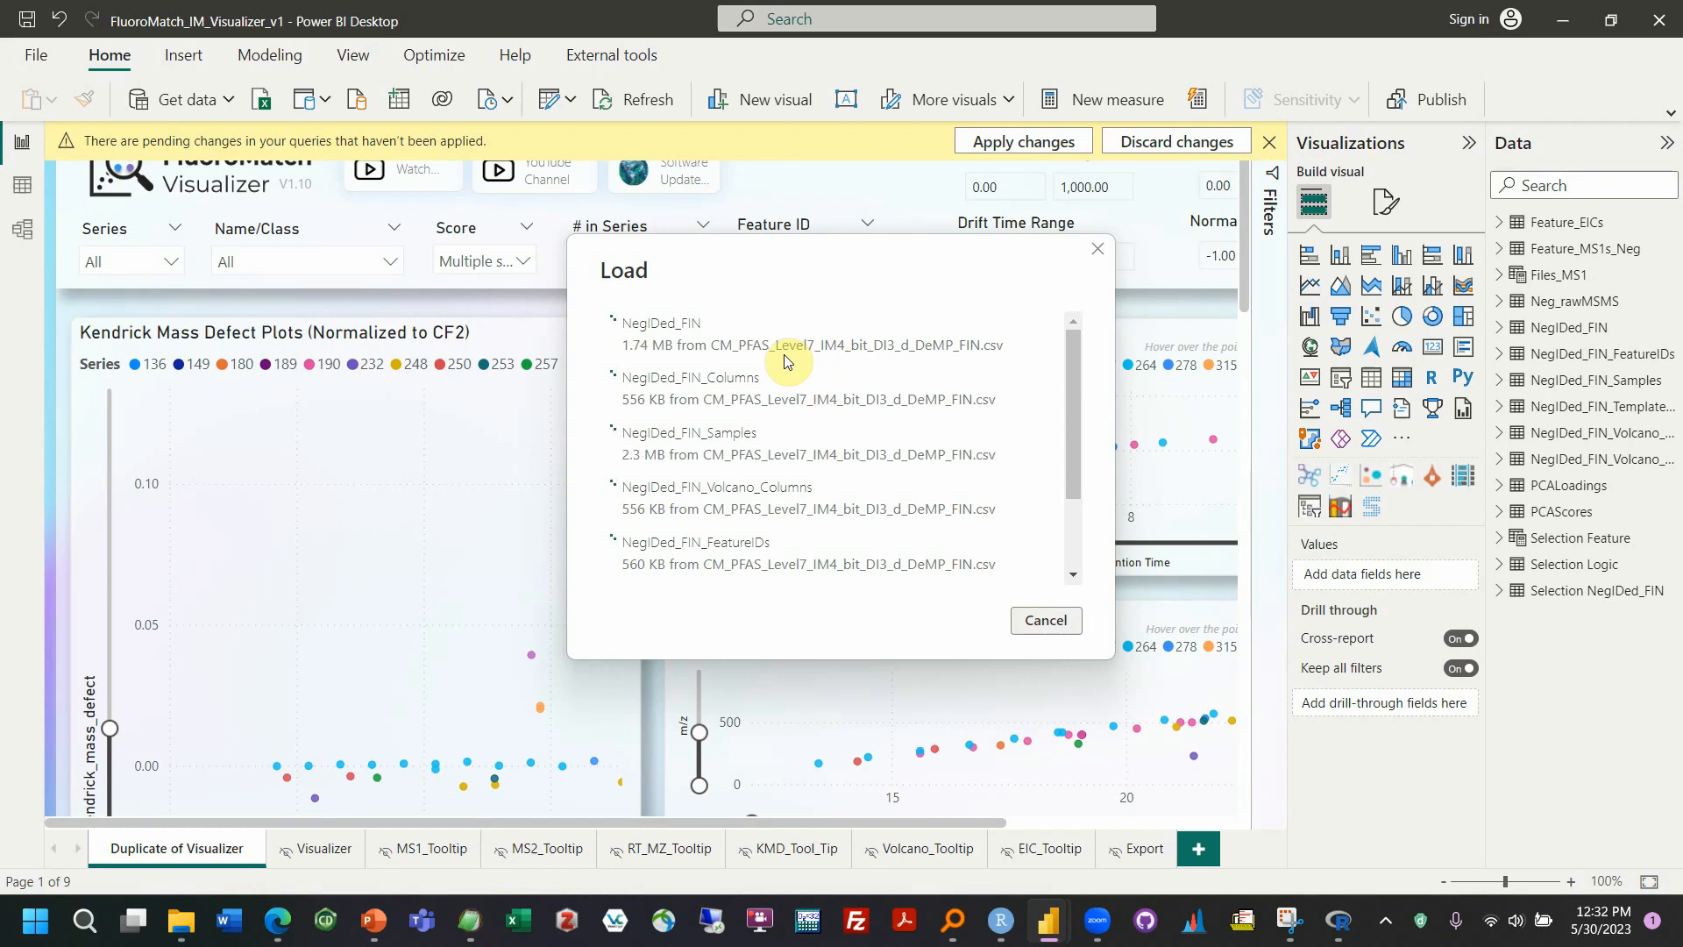
{"action": "scroll", "coordinate": [789, 377], "scroll_direction": "down", "scroll_amount": 3}
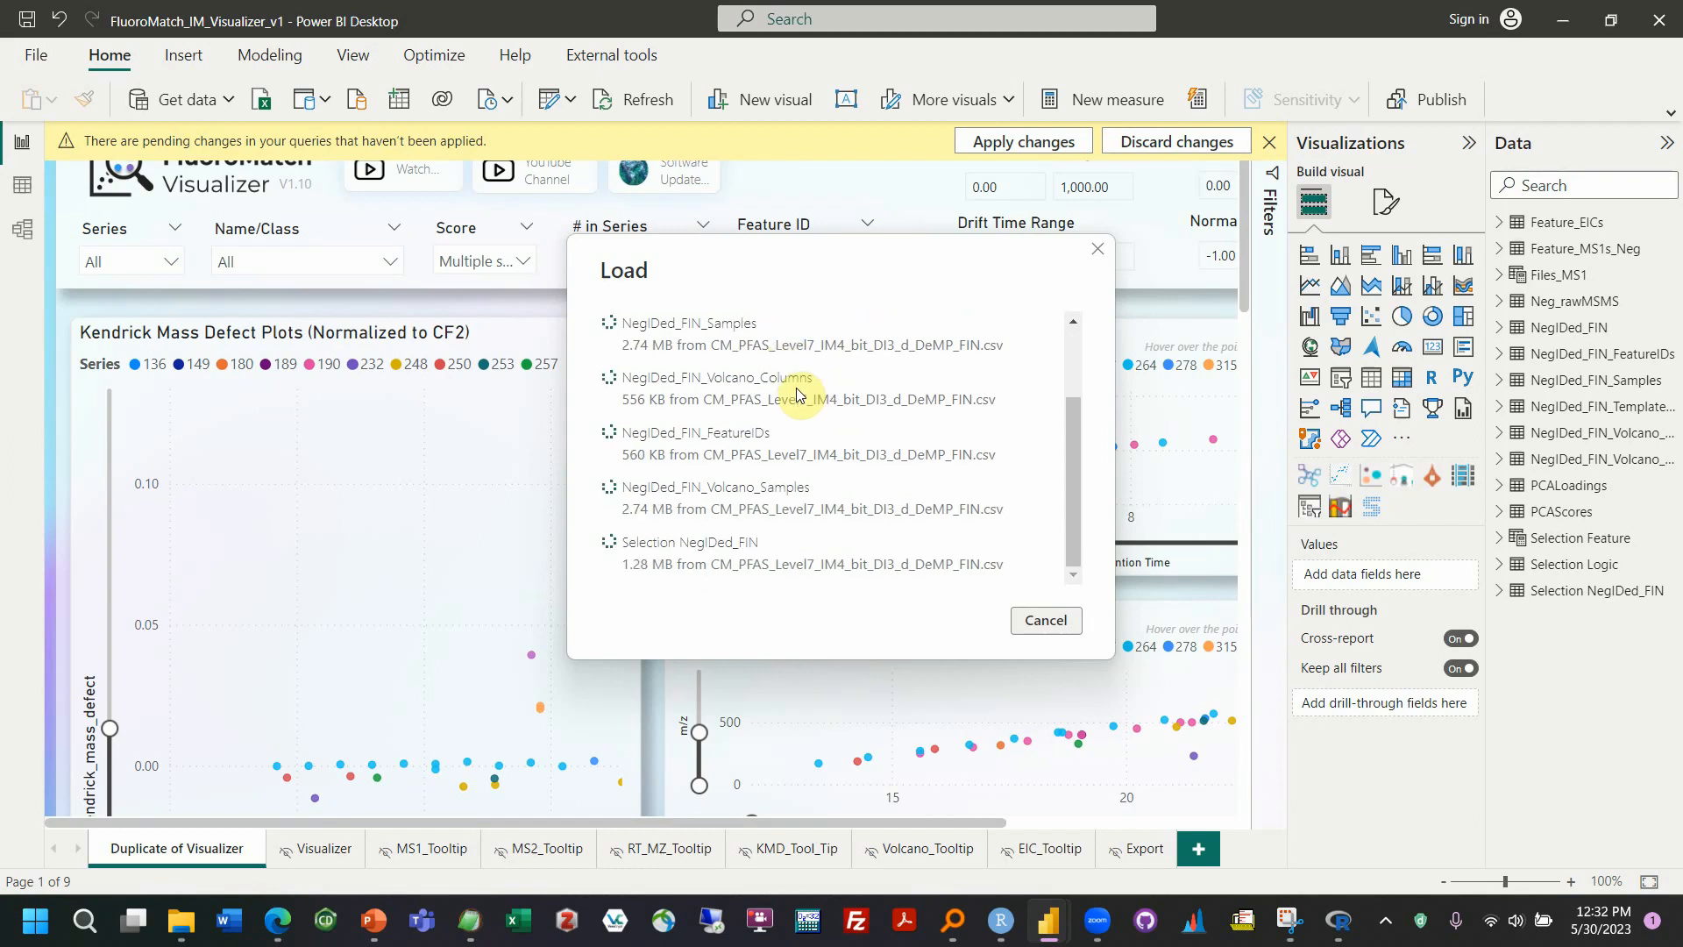
{"action": "scroll", "coordinate": [797, 395], "scroll_direction": "up", "scroll_amount": 3}
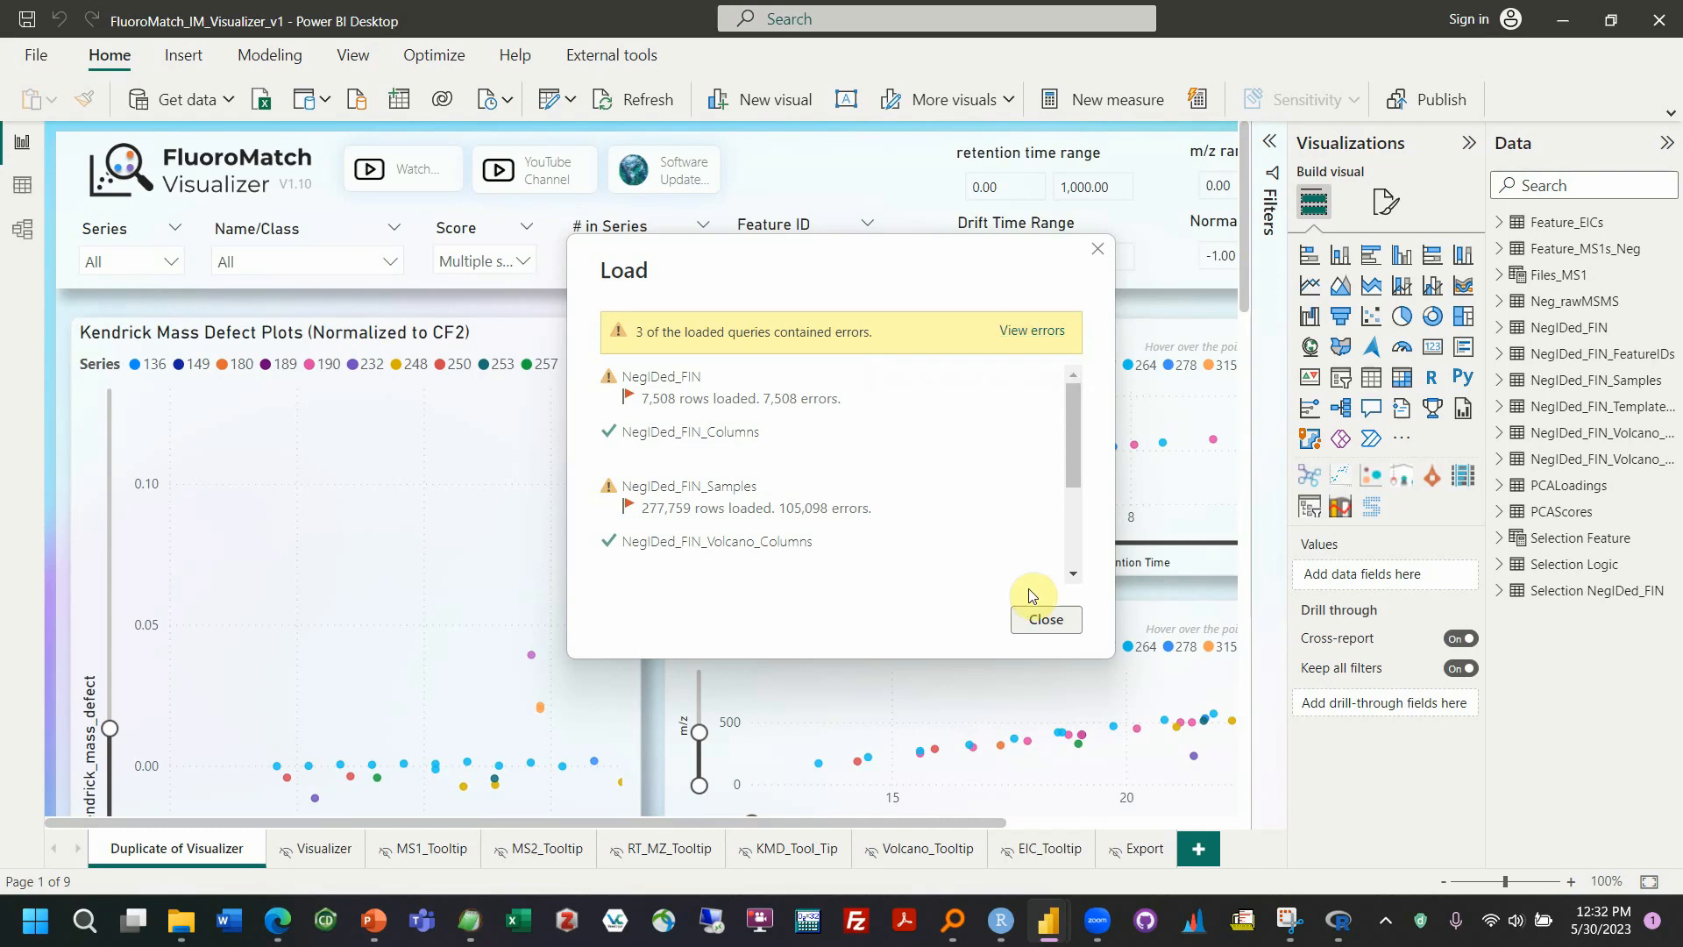
{"action": "left_click", "coordinate": [1052, 620]}
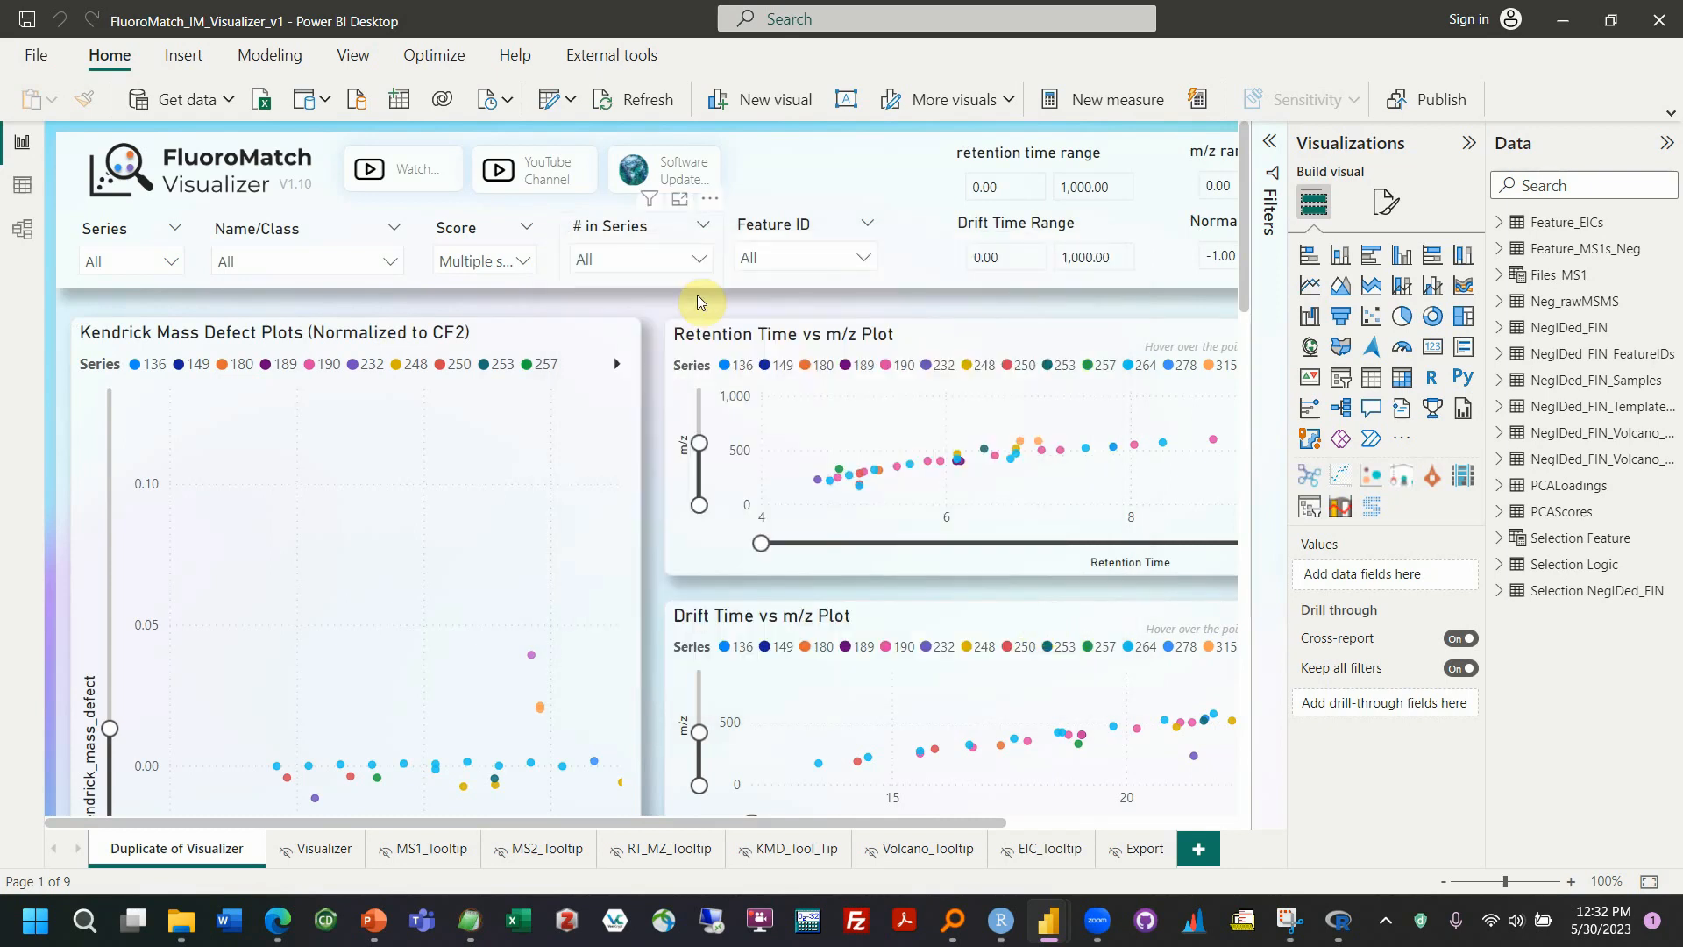
Reopen the data source settings and go through the template sources neg_feature_eics.csv, neg_feature_ms1s.csv and neg_rawmsms.csv
{"action": "left_click", "coordinate": [572, 101]}
{"action": "left_click", "coordinate": [568, 176]}
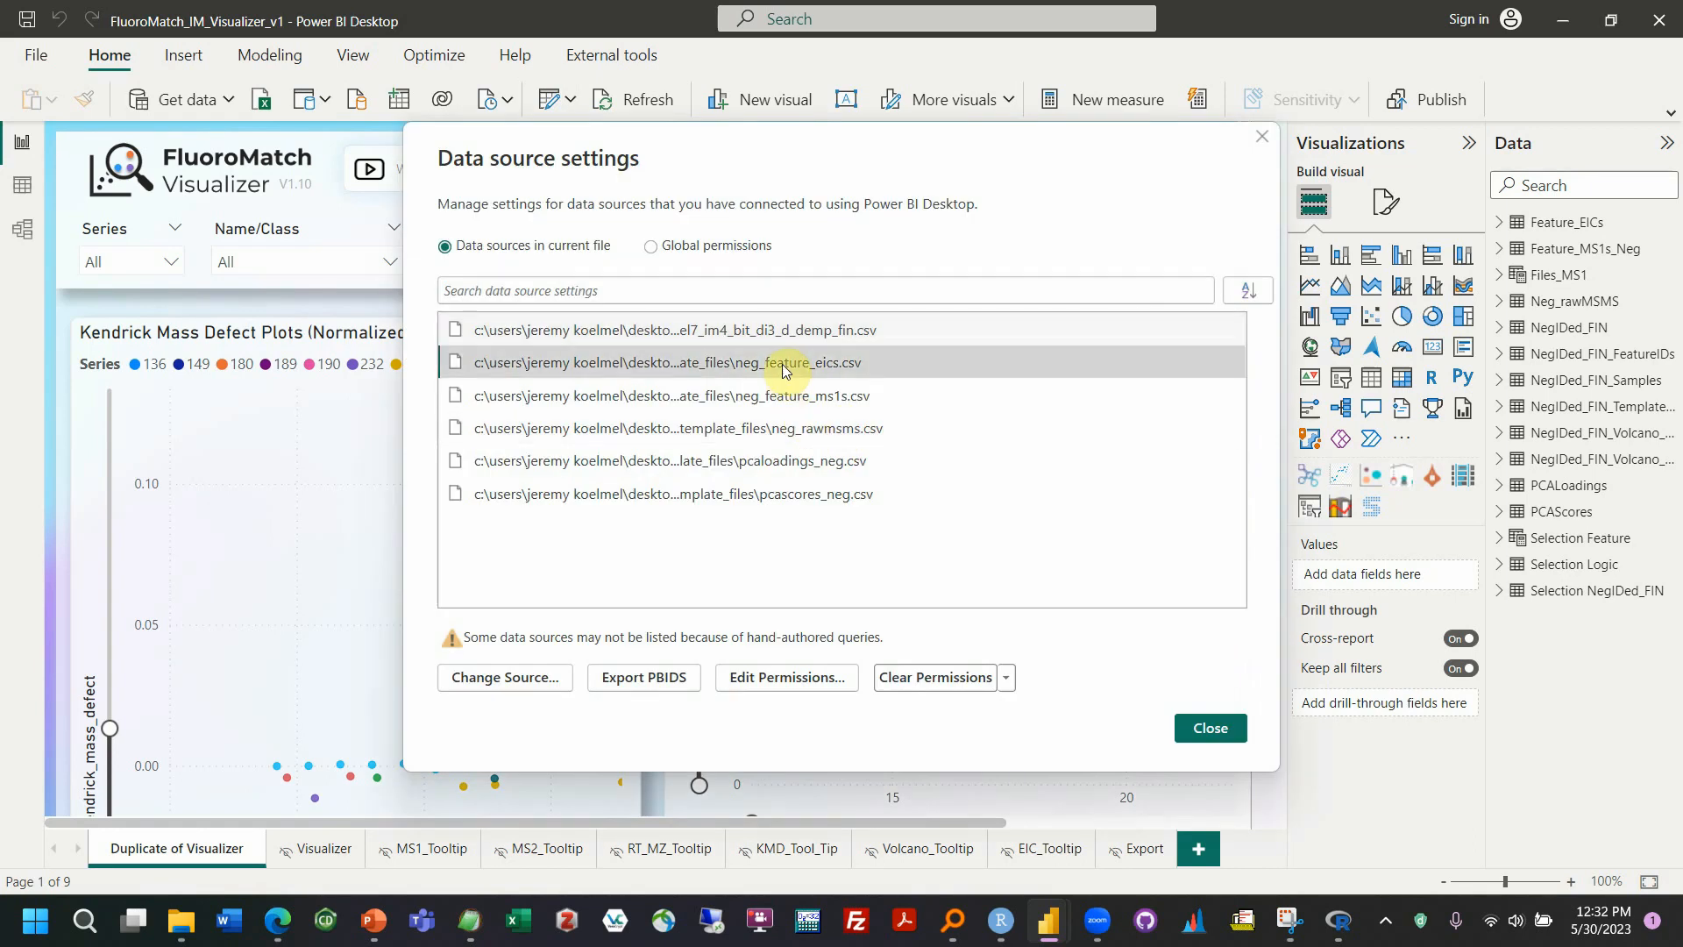
{"action": "left_click", "coordinate": [790, 399]}
{"action": "left_click", "coordinate": [792, 433]}
{"action": "left_click", "coordinate": [795, 371]}
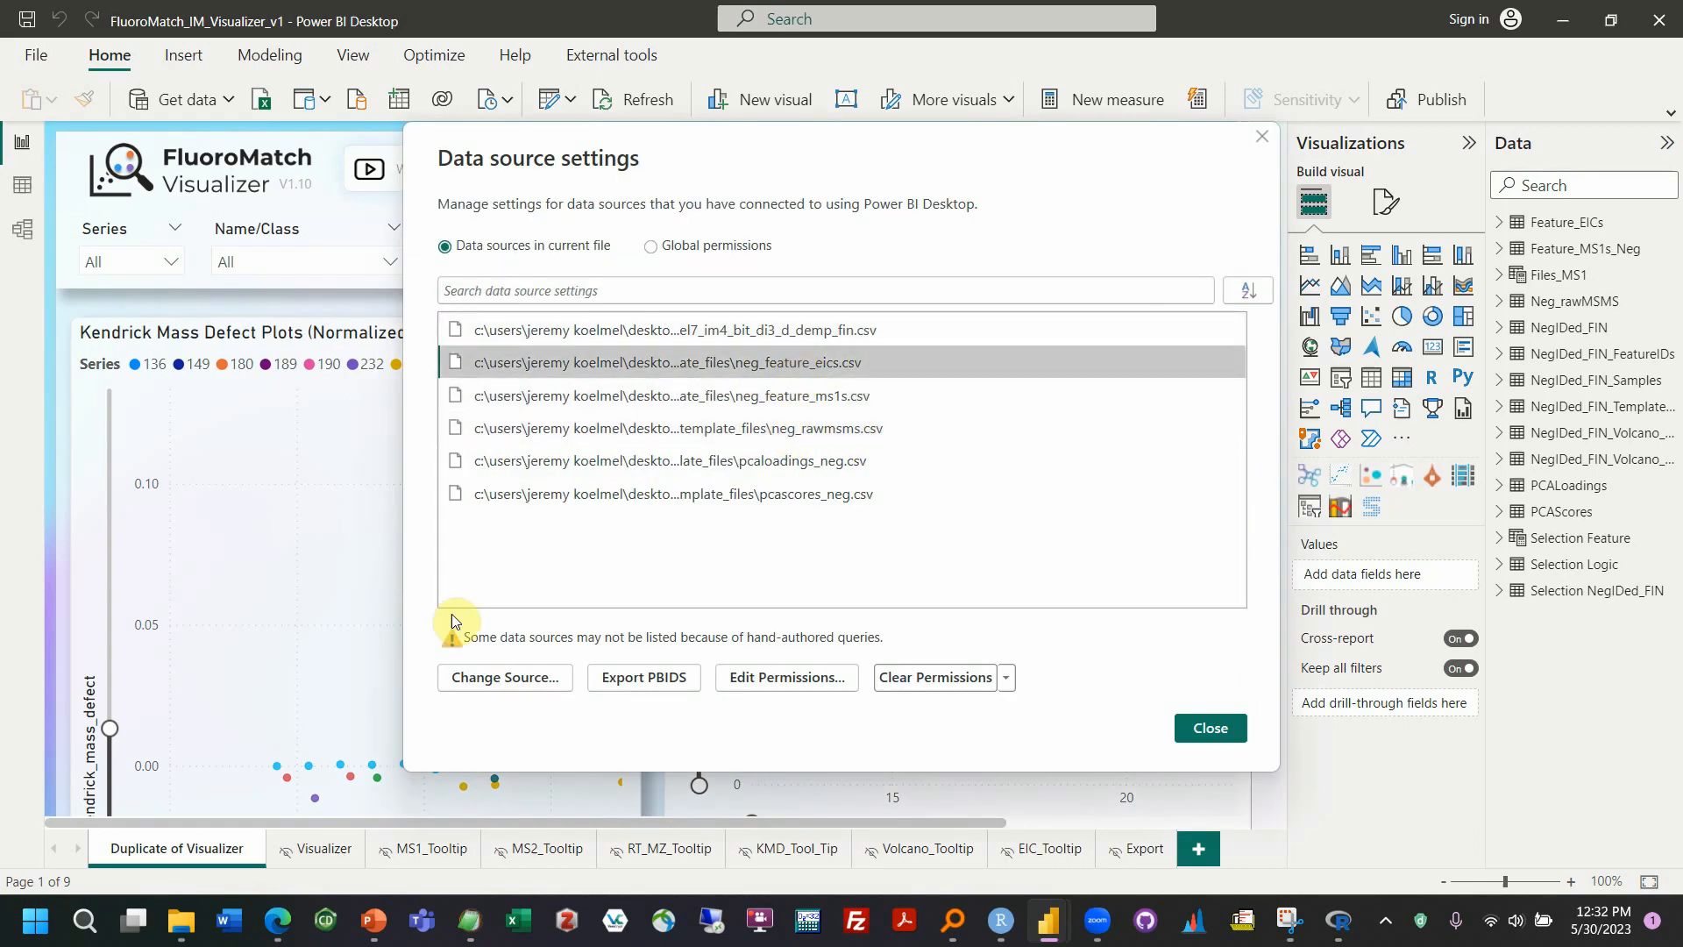
Look through the CSVs in ExampleData's Template_Files folder as replacements for neg_feature_eics.csv, then cancel and leave the data source settings
{"action": "left_click", "coordinate": [492, 679]}
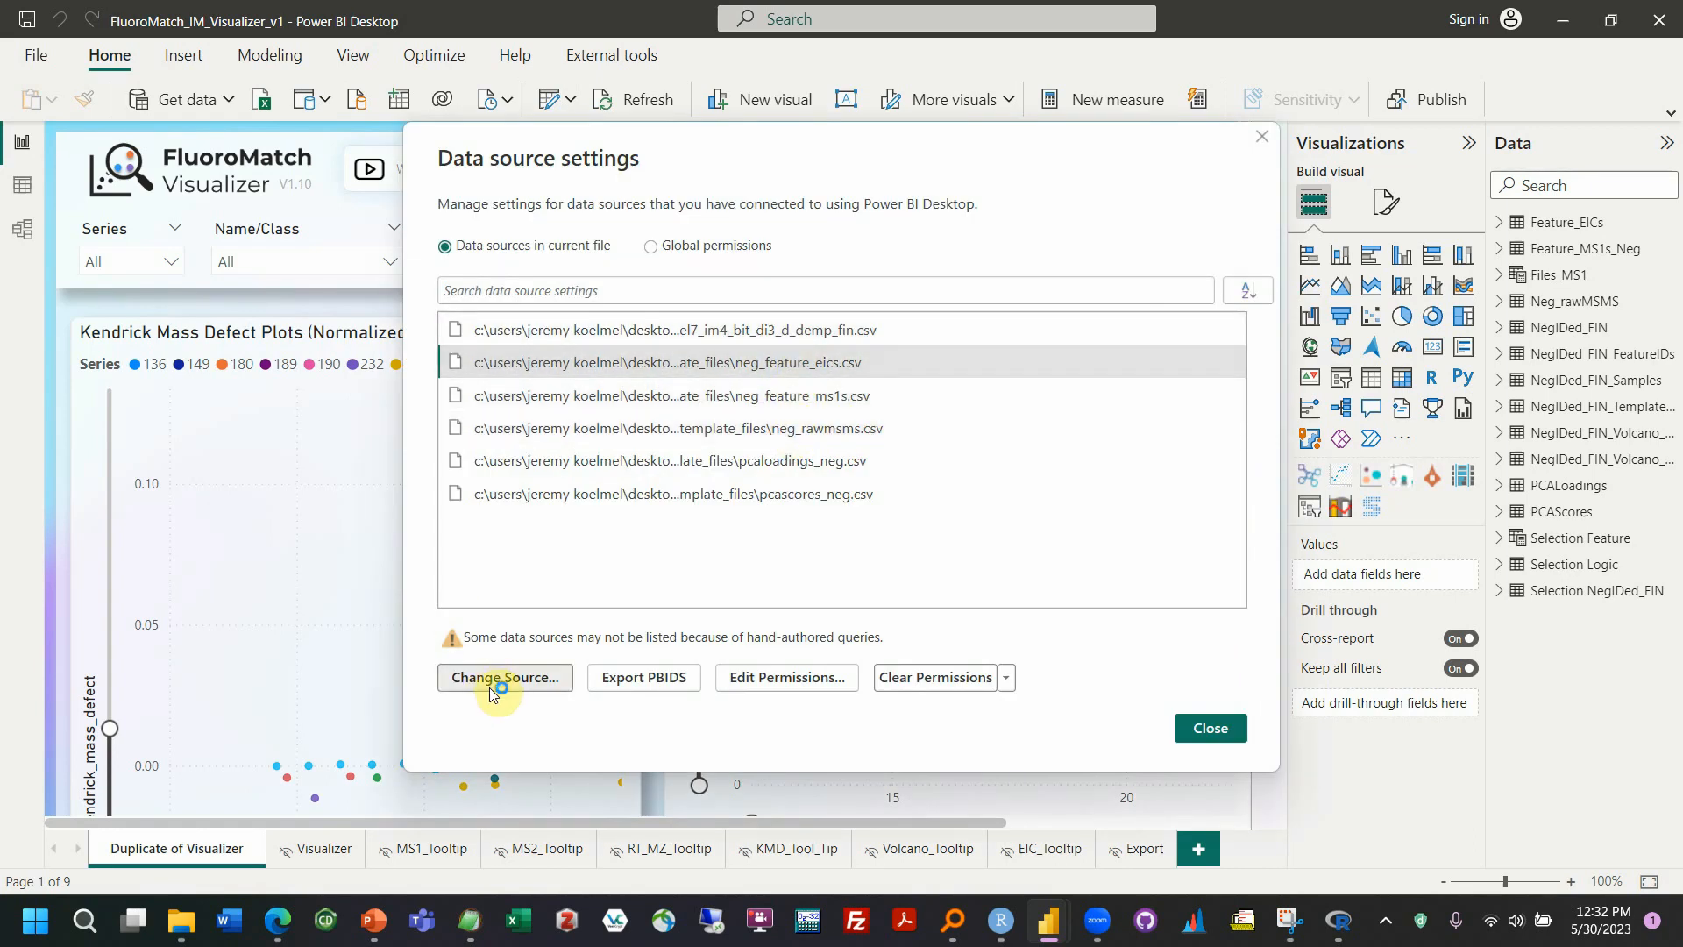
{"action": "left_click", "coordinate": [999, 349]}
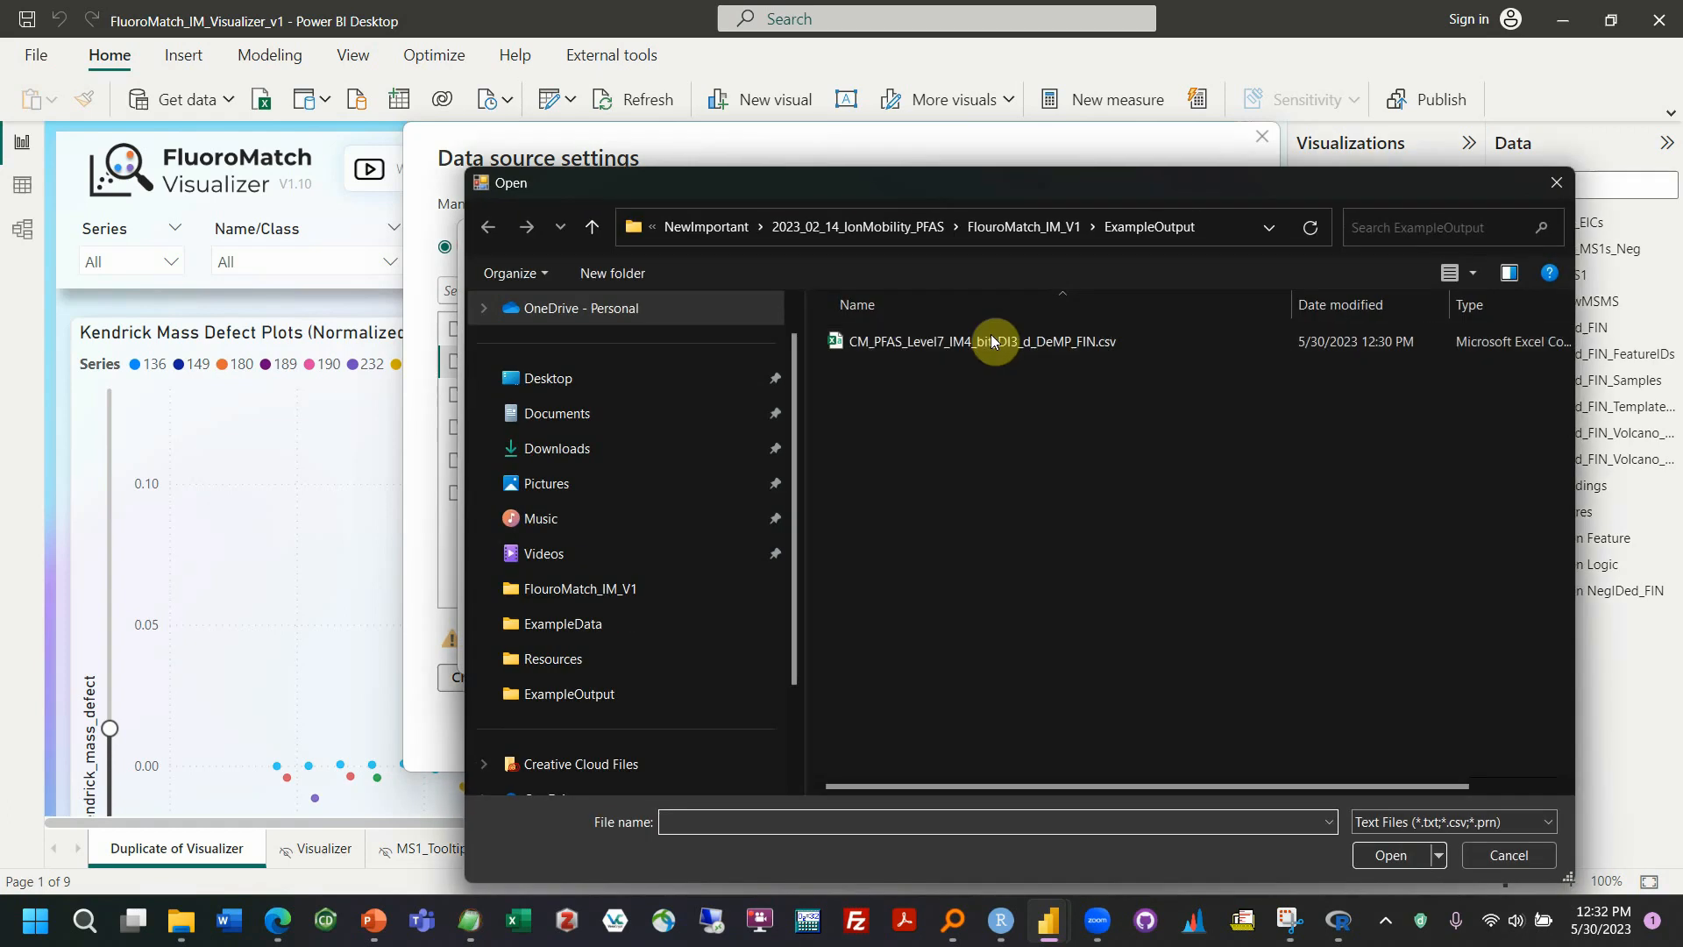
{"action": "left_click", "coordinate": [1023, 228]}
{"action": "double_click", "coordinate": [919, 342]}
{"action": "double_click", "coordinate": [918, 343]}
{"action": "left_click_drag", "start_coordinate": [976, 184], "coordinate": [862, 262]}
{"action": "left_click", "coordinate": [839, 424]}
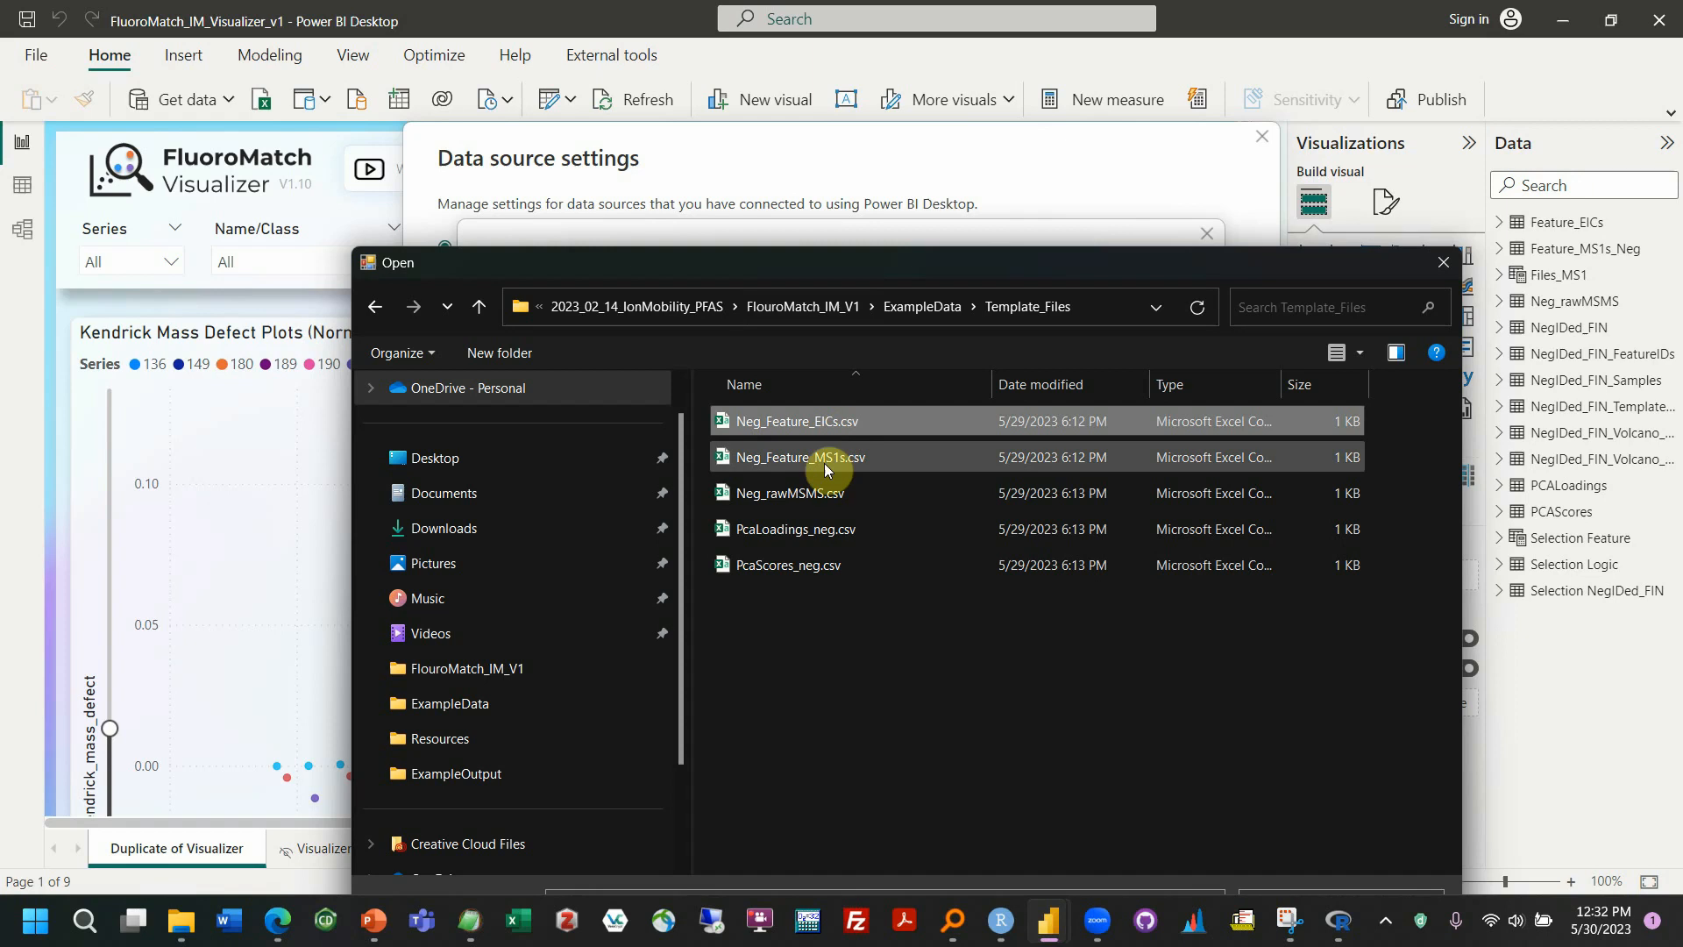
{"action": "left_click", "coordinate": [827, 465]}
{"action": "left_click", "coordinate": [813, 496]}
{"action": "left_click_drag", "start_coordinate": [918, 266], "coordinate": [861, 115]}
{"action": "left_click", "coordinate": [1319, 775]}
{"action": "left_click", "coordinate": [1171, 631]}
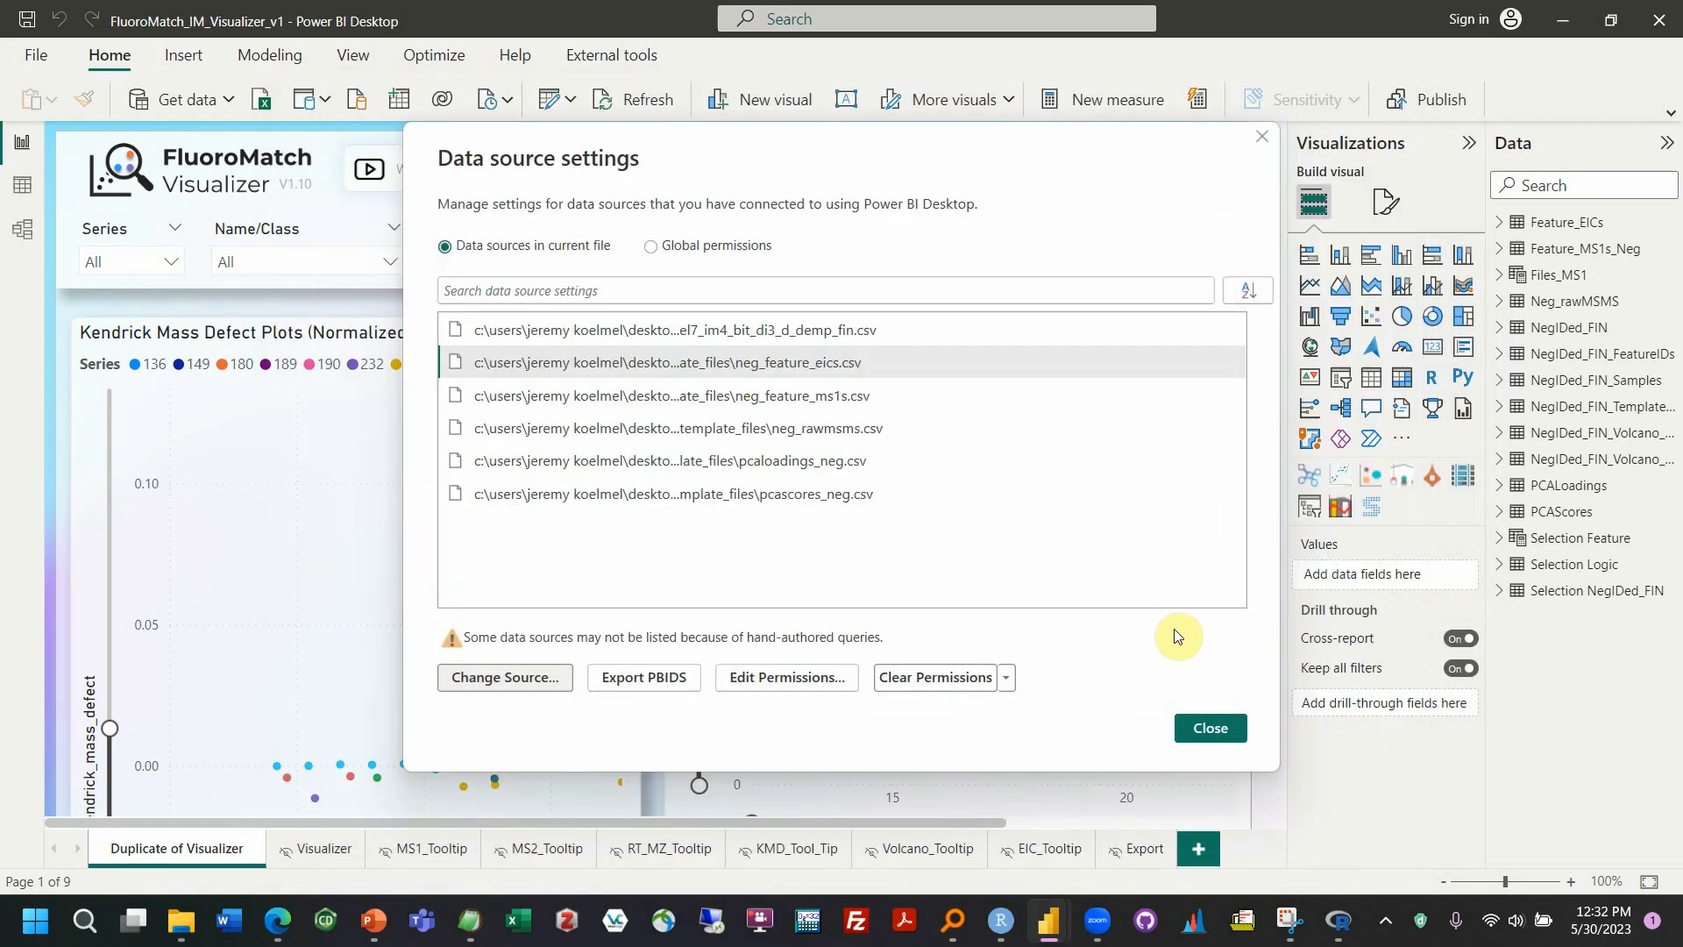
{"action": "left_click", "coordinate": [1210, 727]}
Bring the report's 3D scatter chart into view and collapse the Visualizations and Data panes to give it more room
{"action": "scroll", "coordinate": [743, 639], "scroll_direction": "down", "scroll_amount": 5}
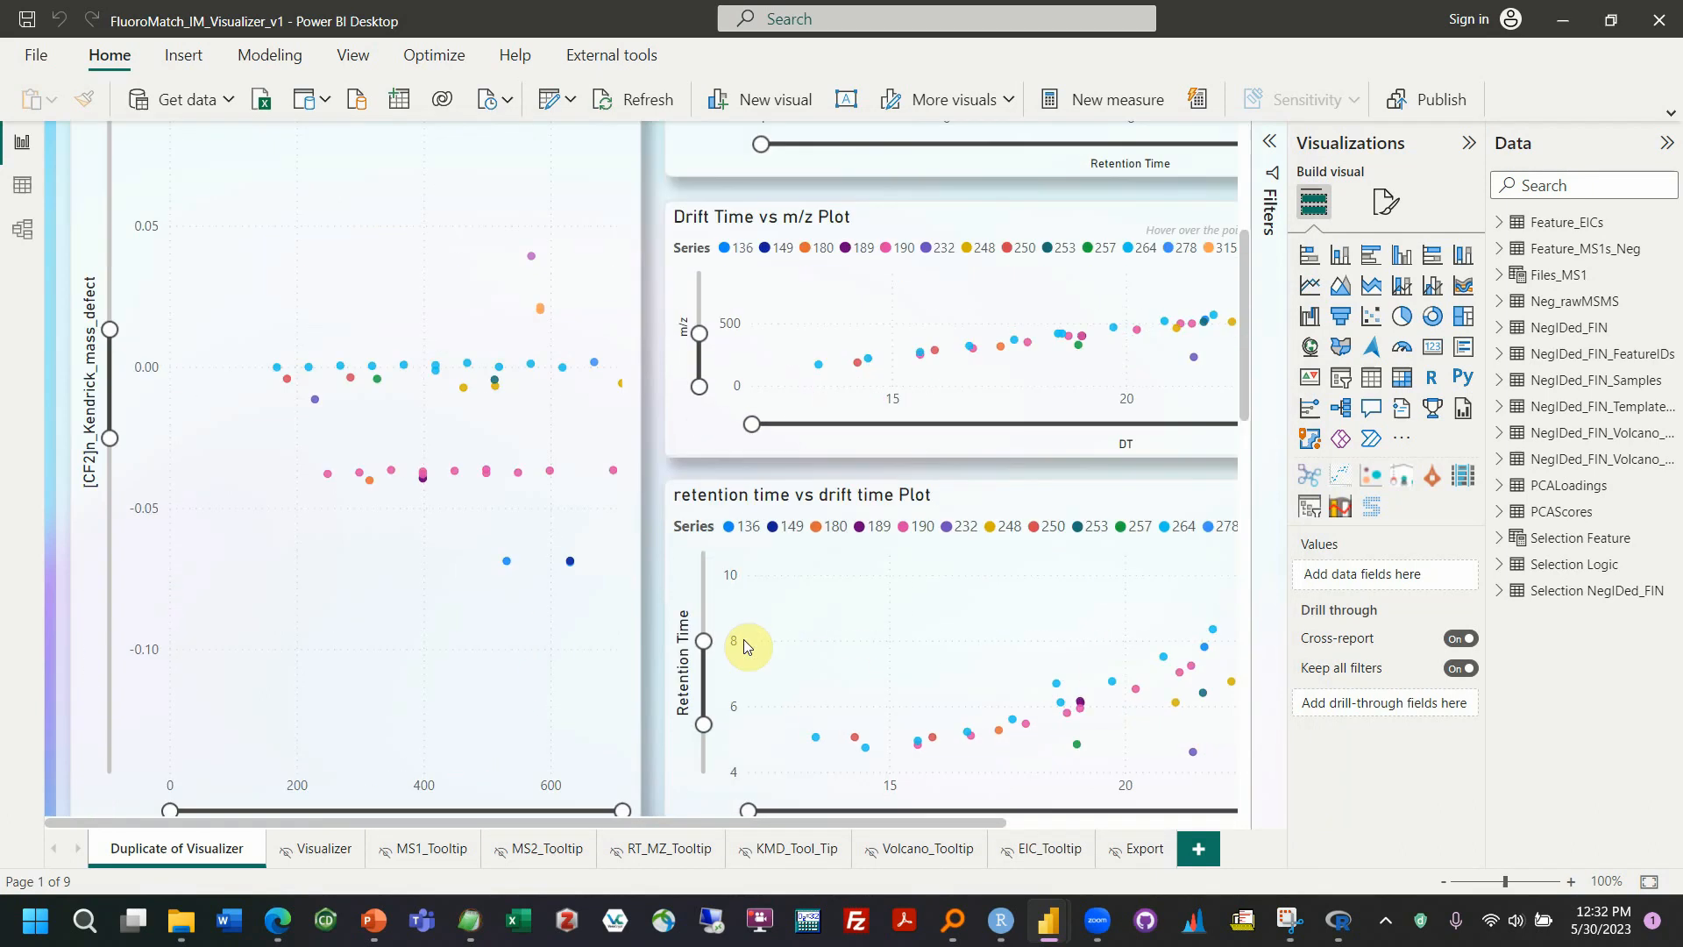
{"action": "scroll", "coordinate": [743, 639], "scroll_direction": "down", "scroll_amount": 4}
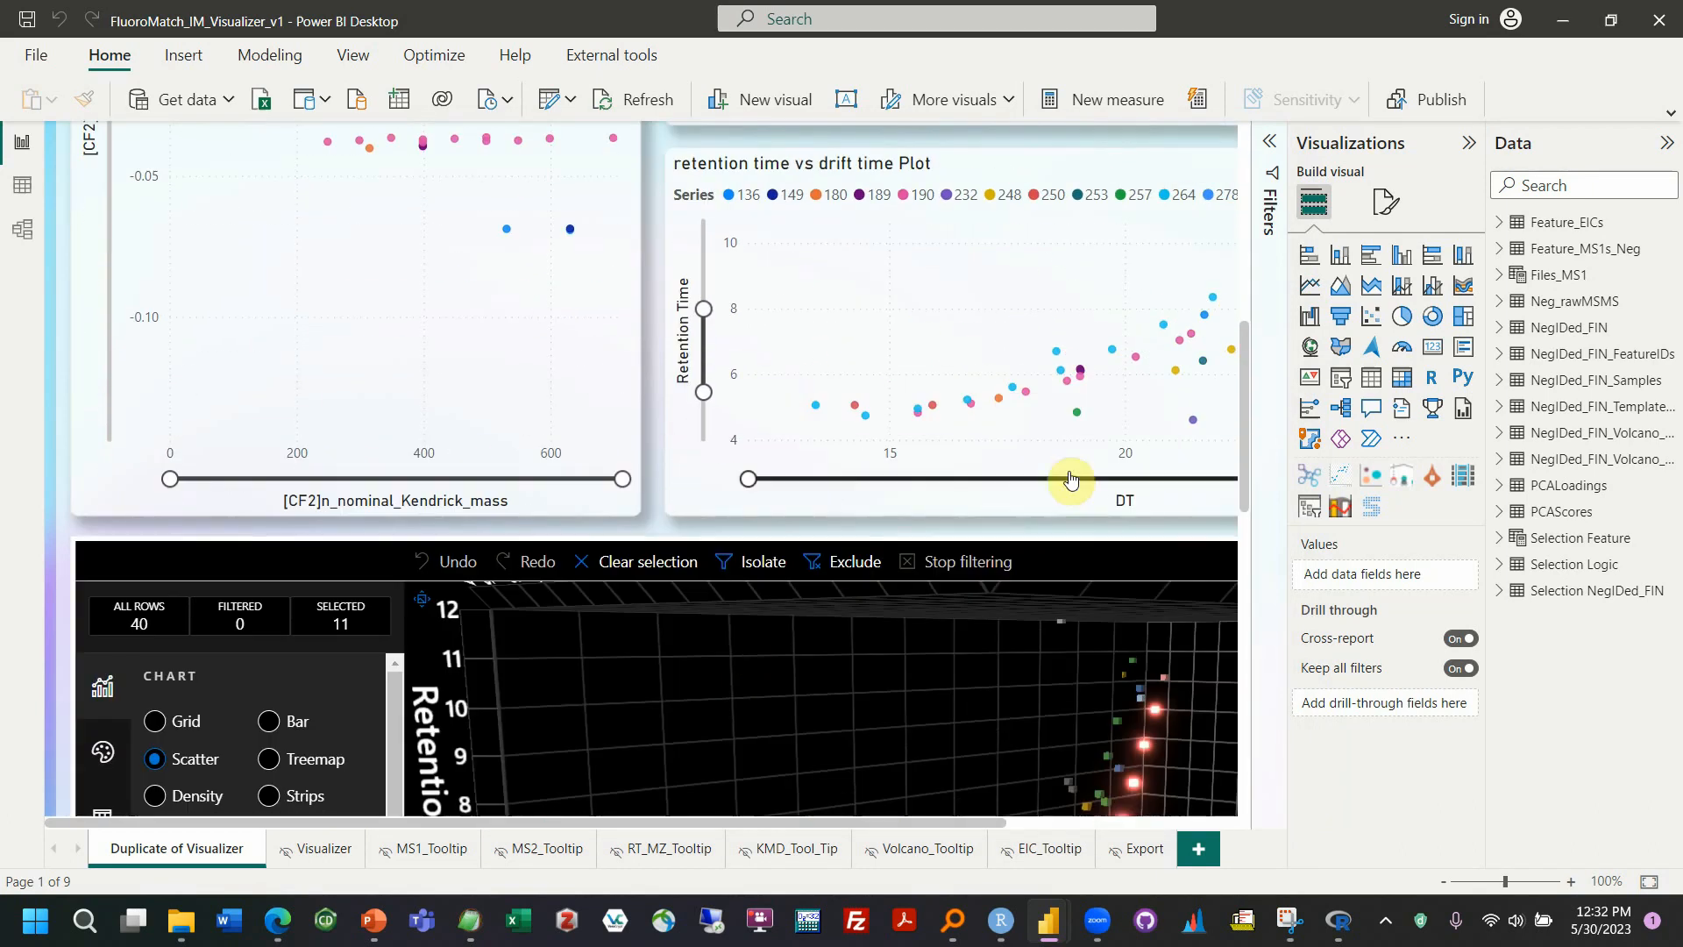
{"action": "scroll", "coordinate": [1070, 477], "scroll_direction": "down", "scroll_amount": 3}
{"action": "scroll", "coordinate": [1074, 315], "scroll_direction": "down", "scroll_amount": 2}
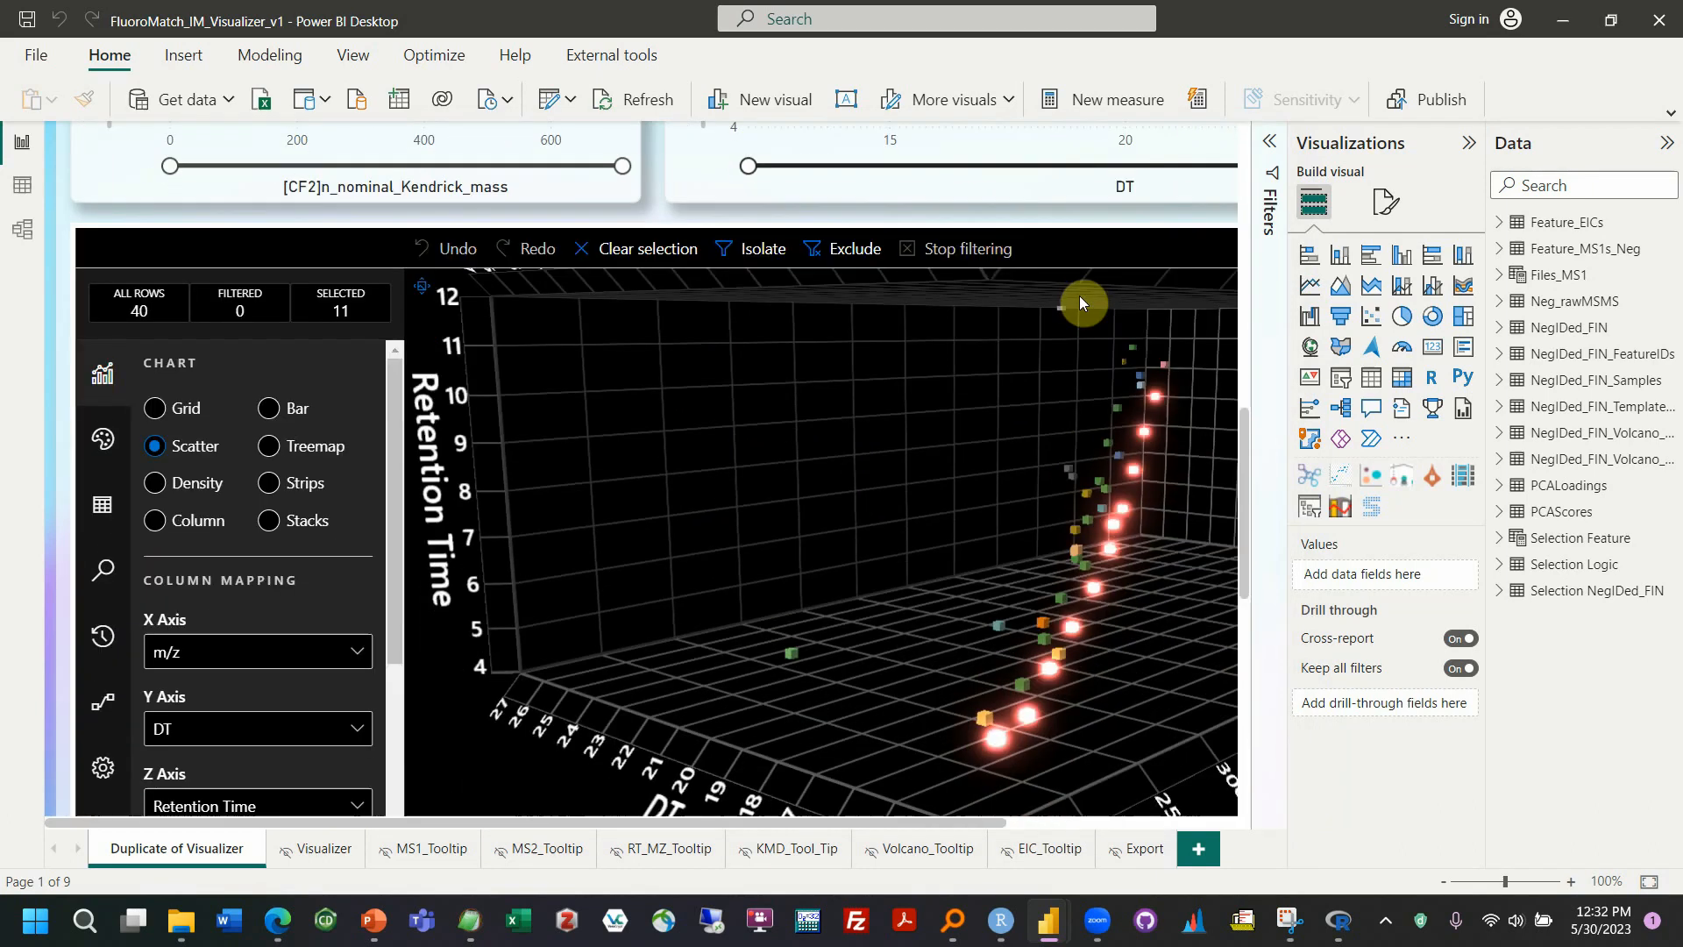
{"action": "left_click", "coordinate": [1468, 142]}
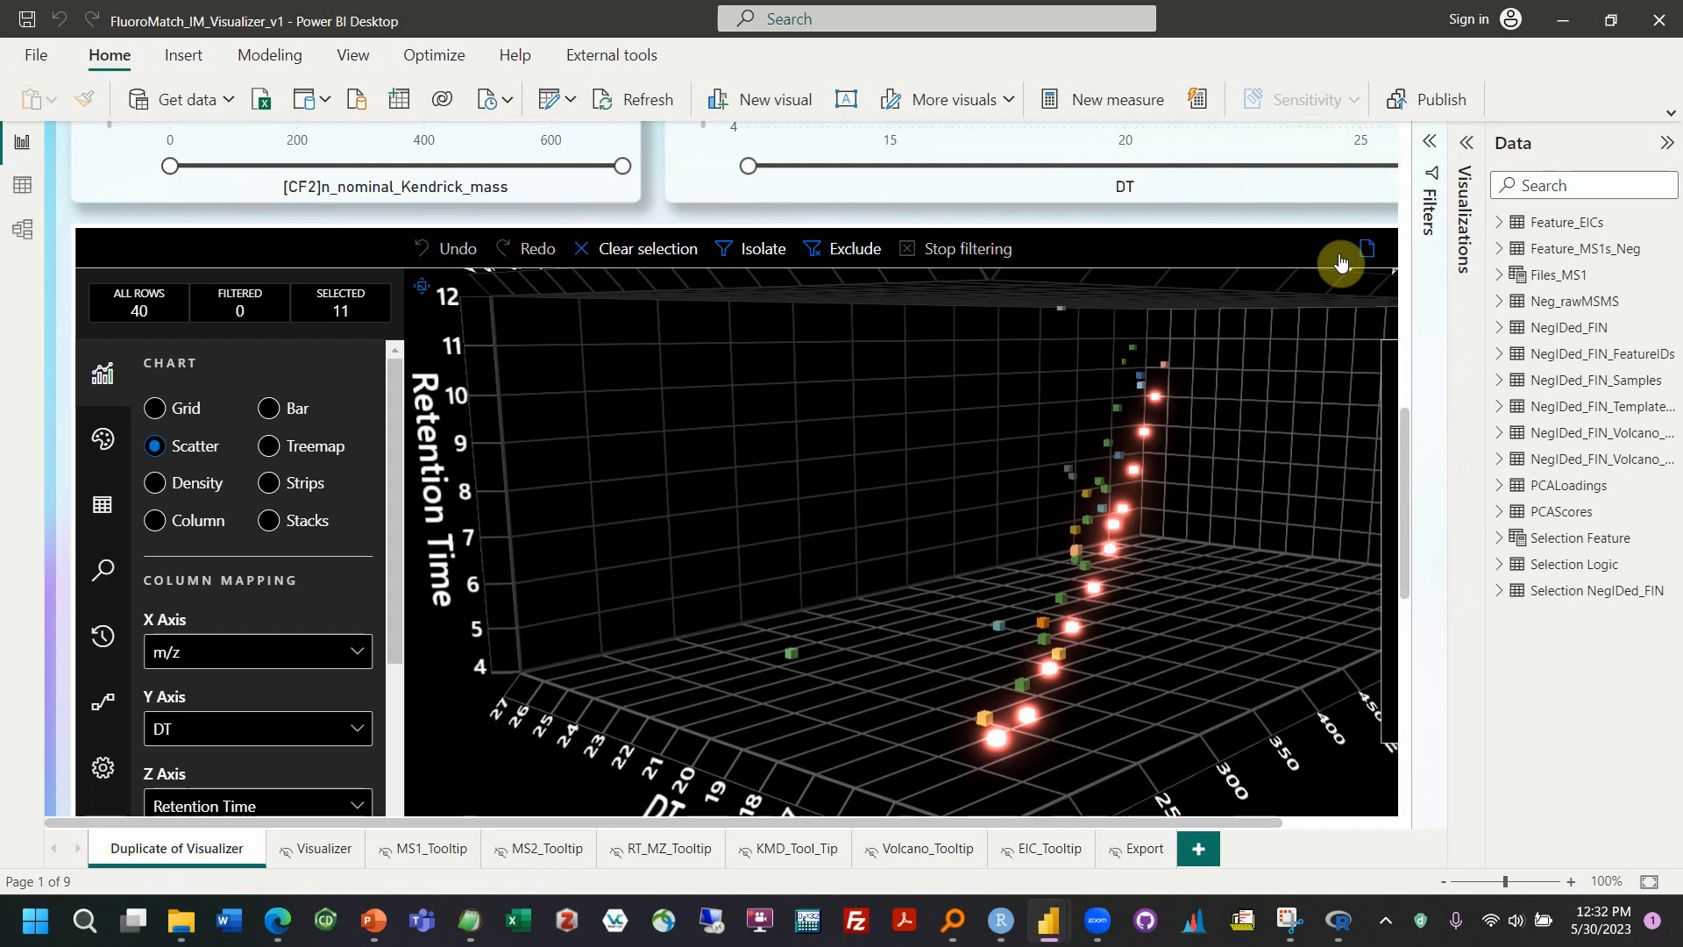
{"action": "left_click", "coordinate": [1668, 145]}
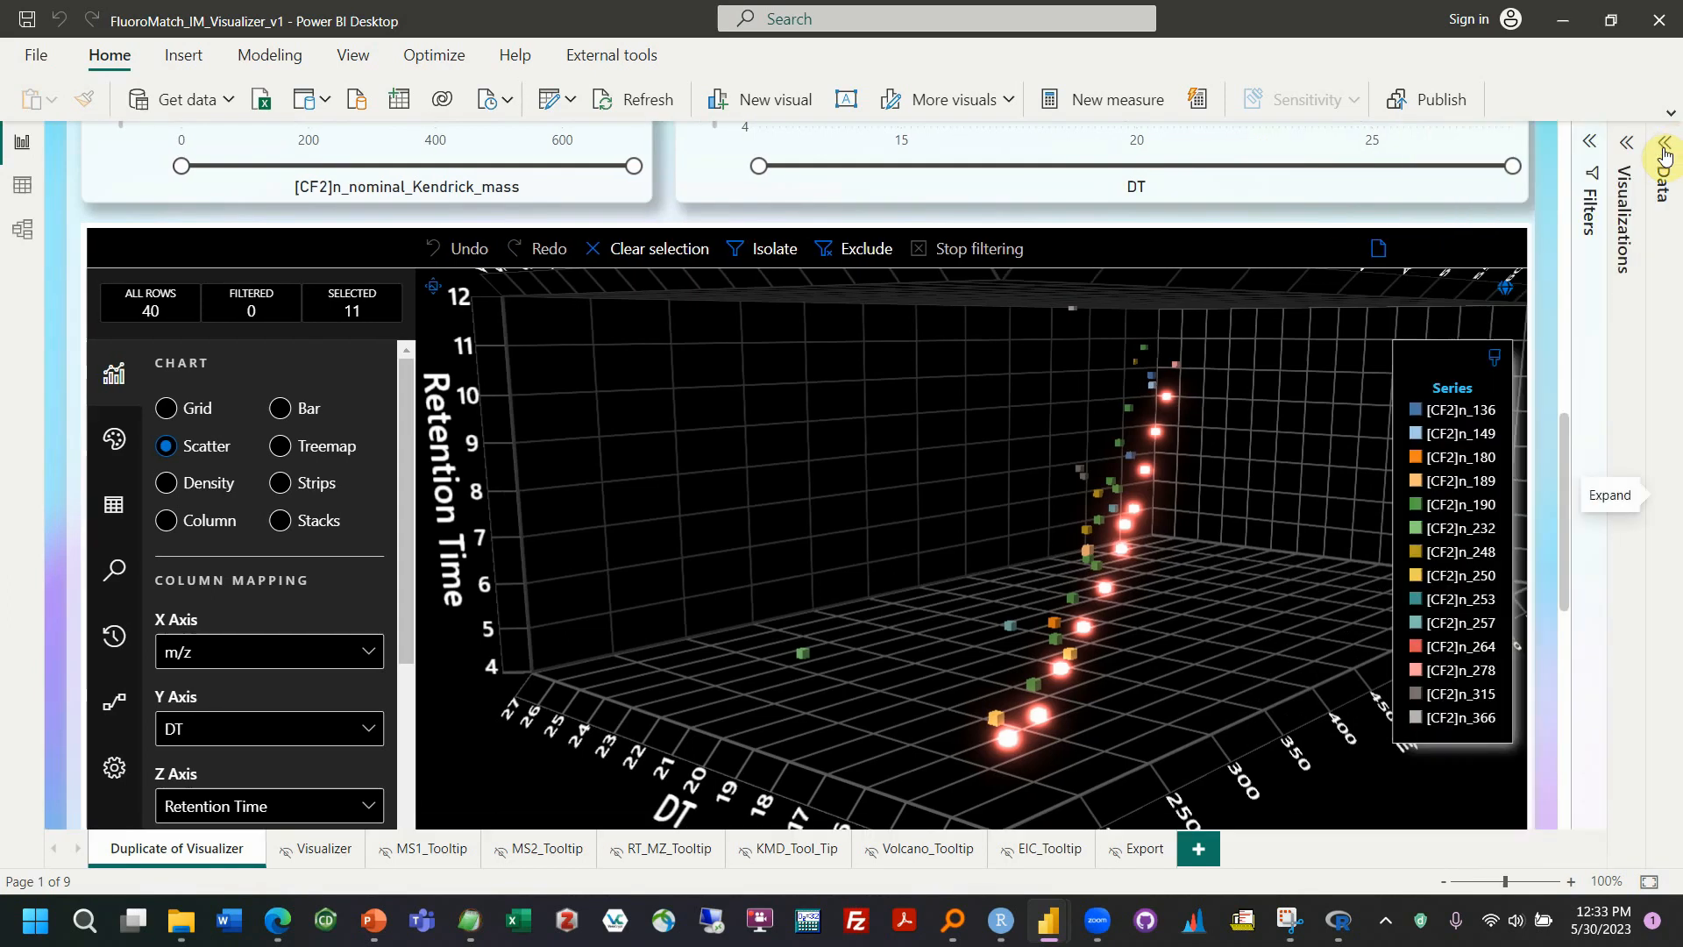